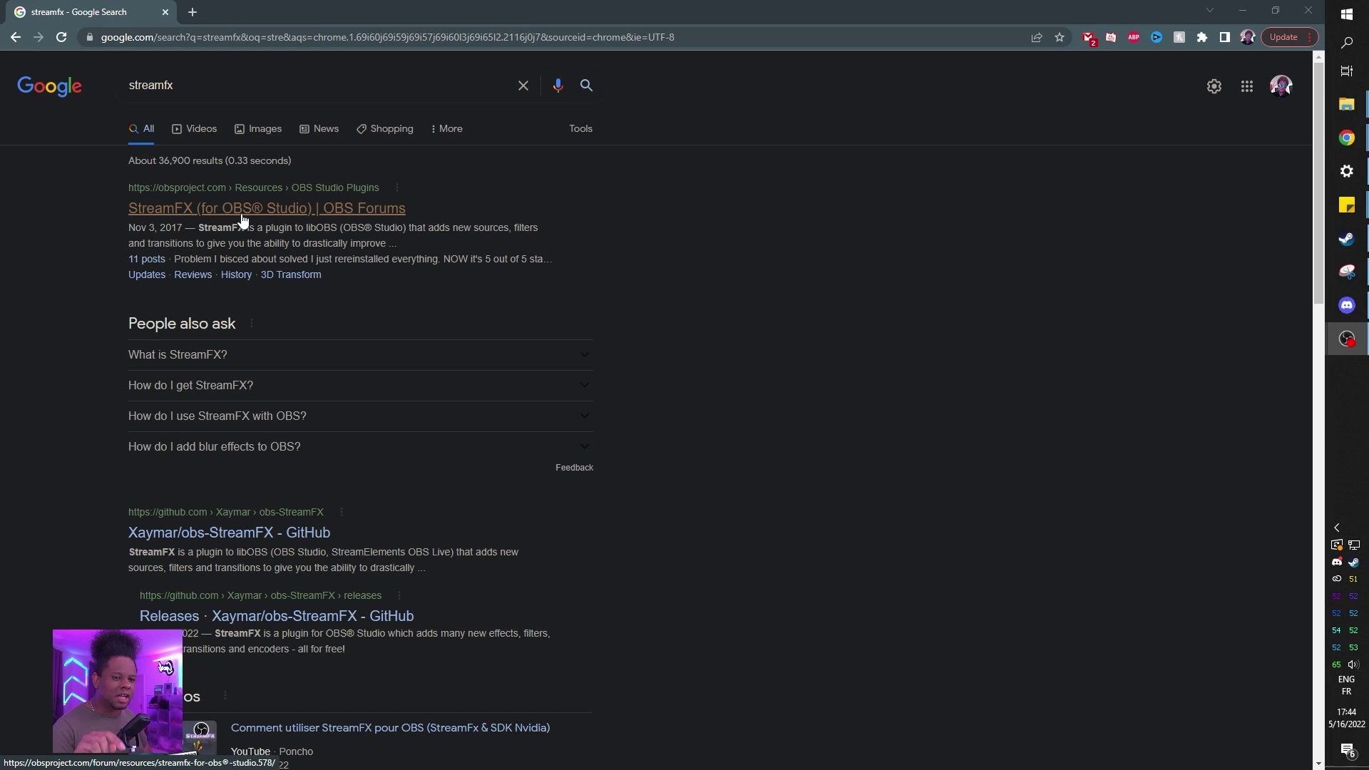
Step: Go from the StreamFX forum page to its 0.11.1 GitHub release download
left_click(242, 214)
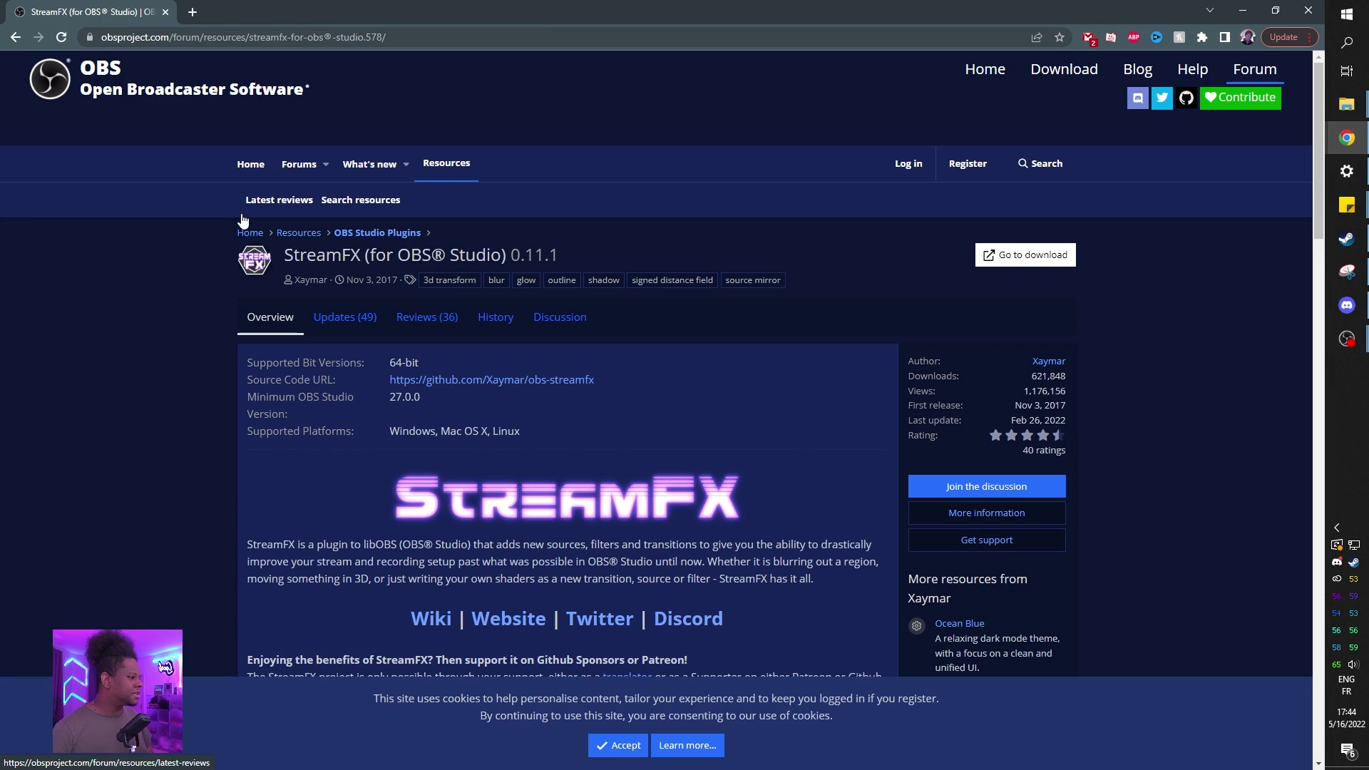
scroll(321, 360, "down", 5)
scroll(320, 361, "up", 5)
left_click(1025, 254)
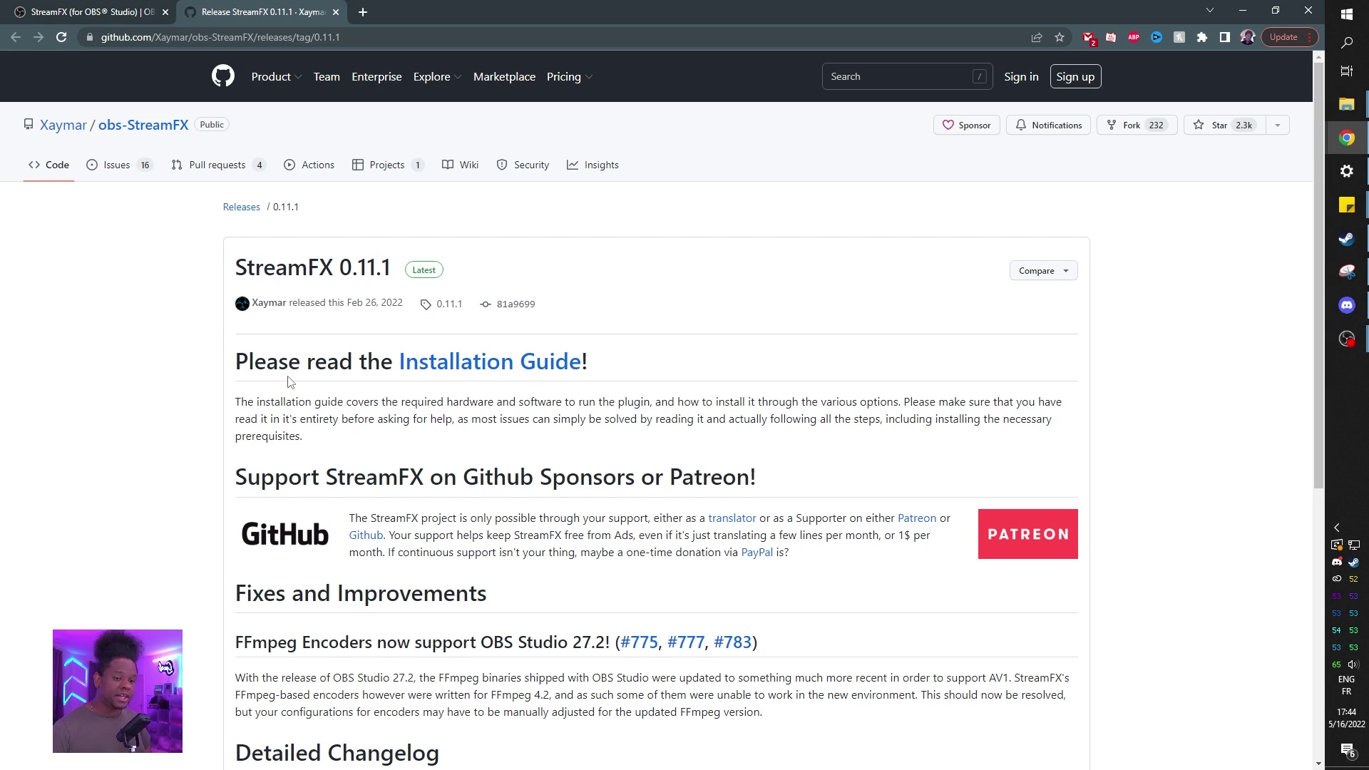
scroll(296, 371, "down", 2)
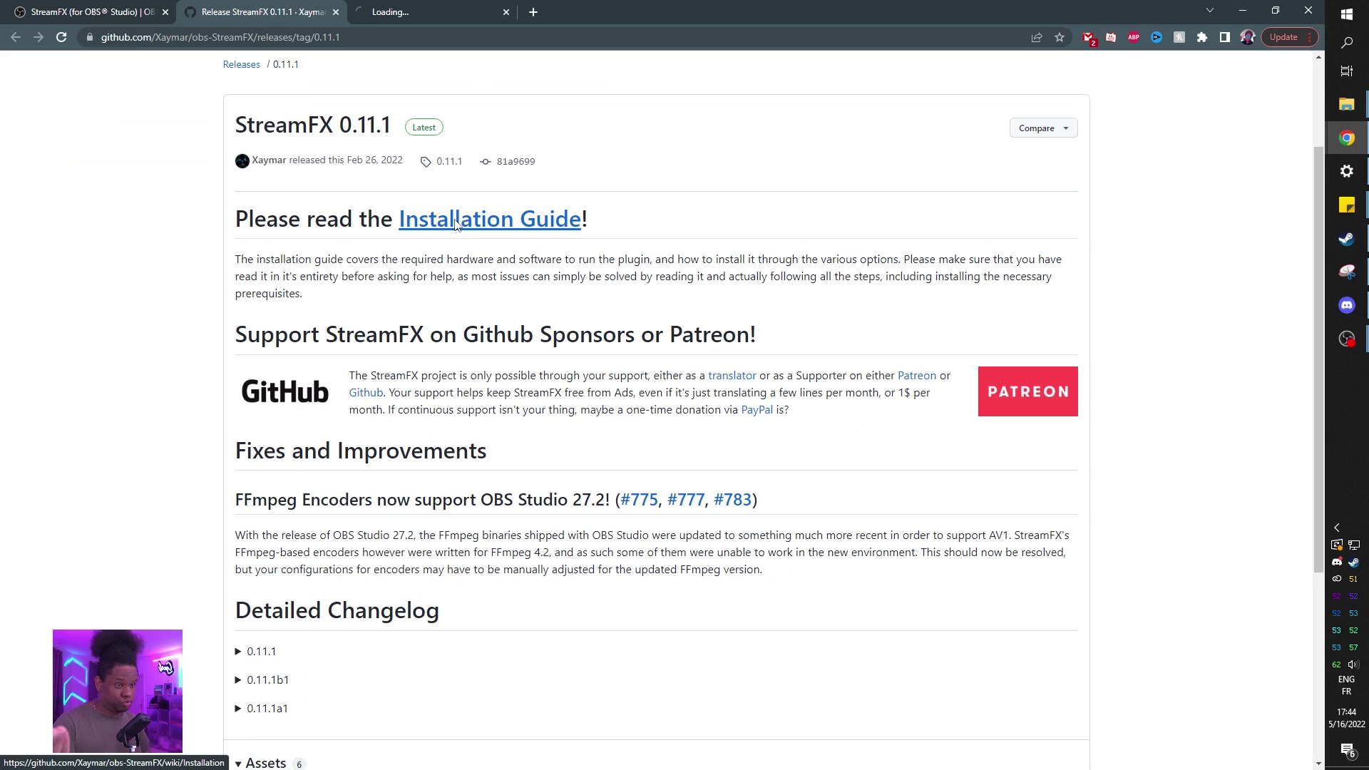
Step: Open the StreamFX Installation Guide in a new tab, then return to the release page
left_click(451, 15)
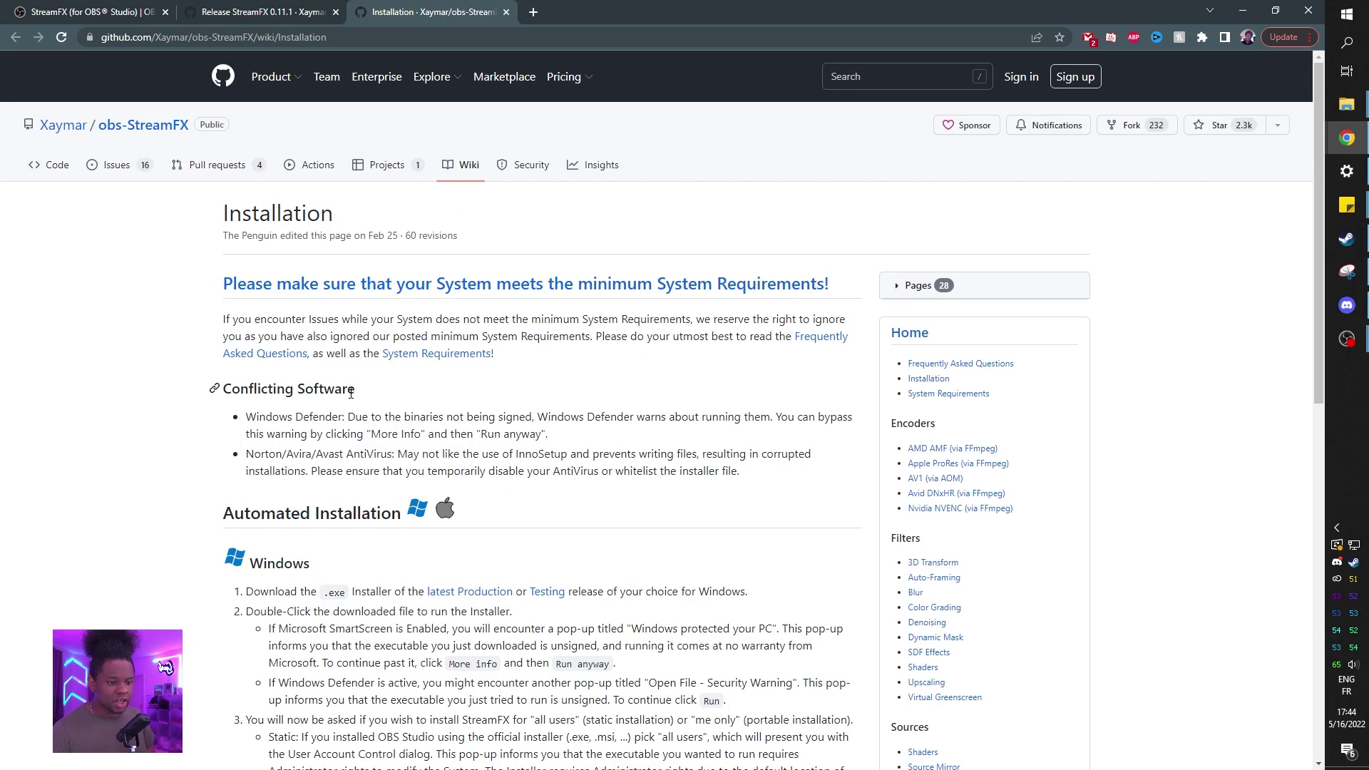
scroll(351, 394, "down", 4)
key("ctrl+shift+Tab")
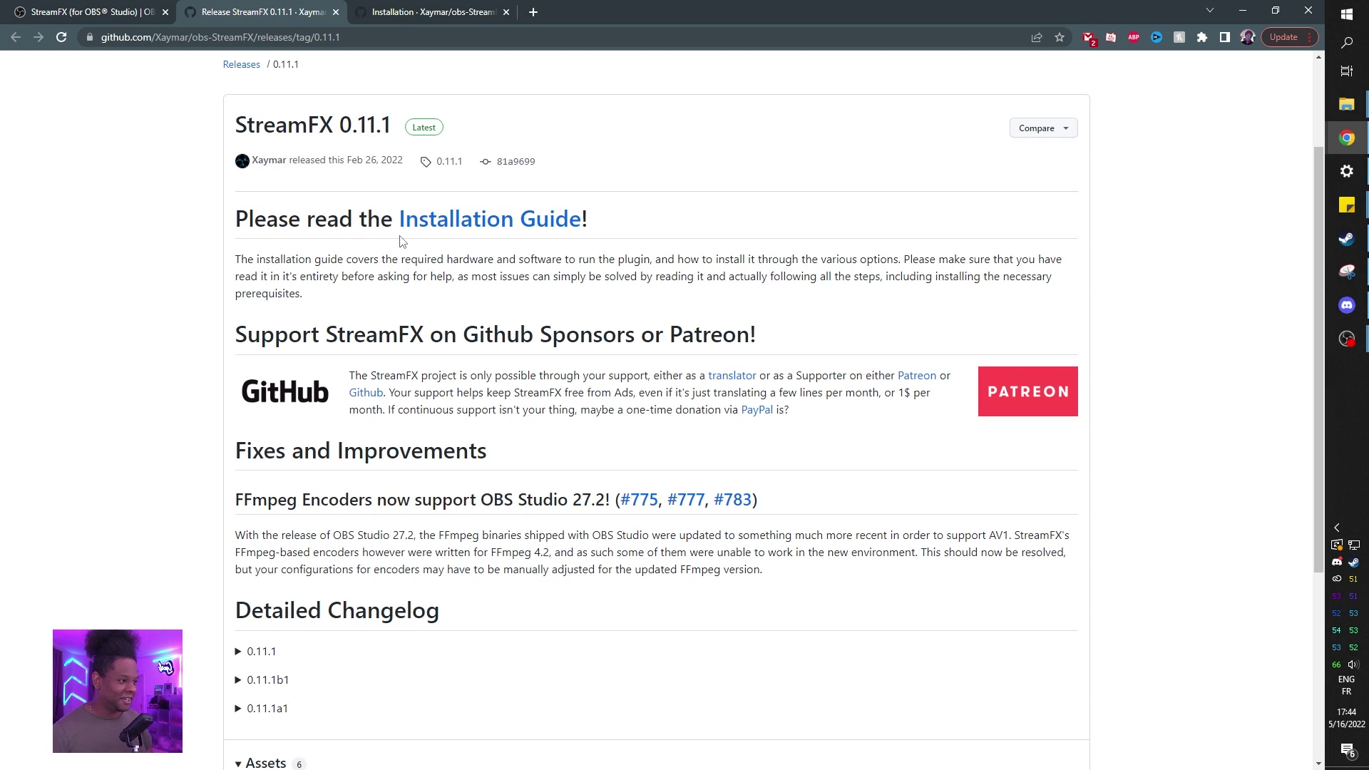
Step: Download and save the streamfx-windows-2019-0.11.1.0-g81a96998.exe installer from the release assets
scroll(403, 241, "down", 4)
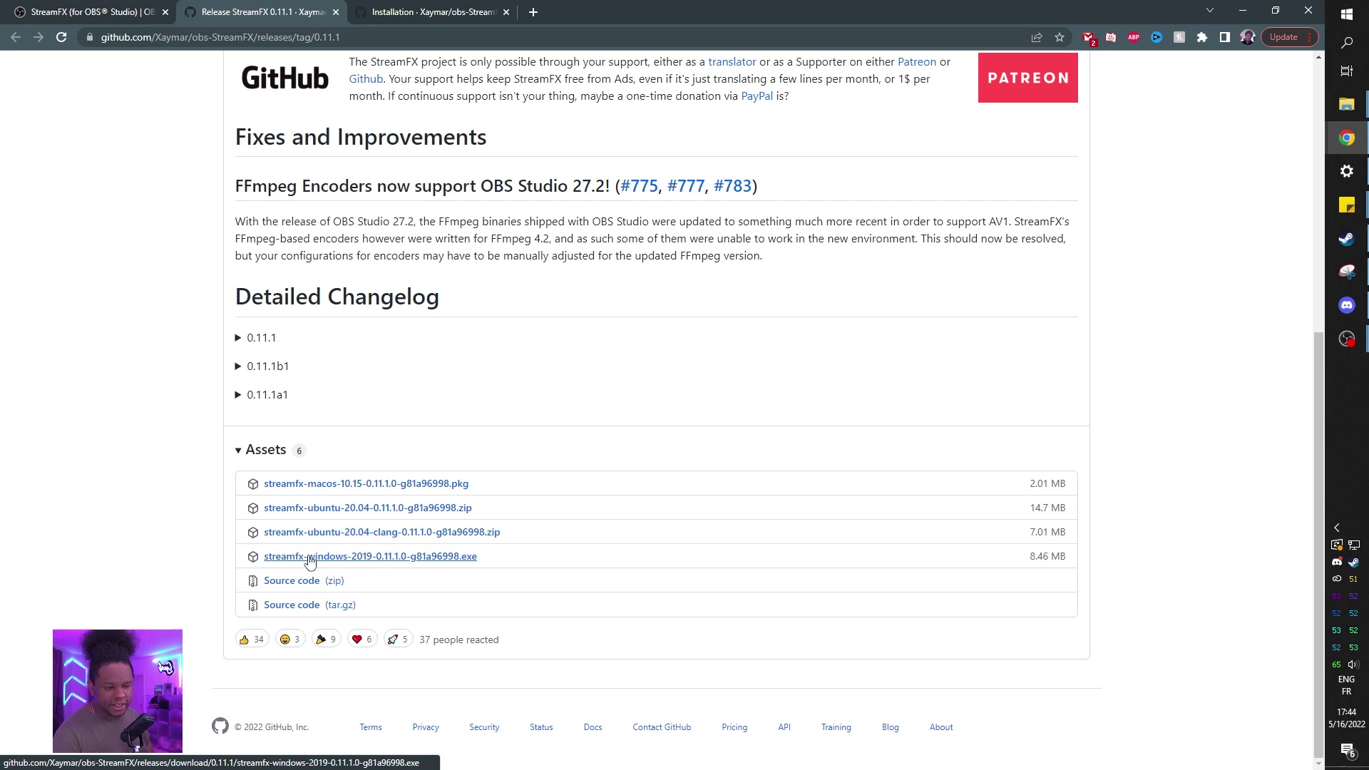
left_click(364, 559)
left_click(479, 689)
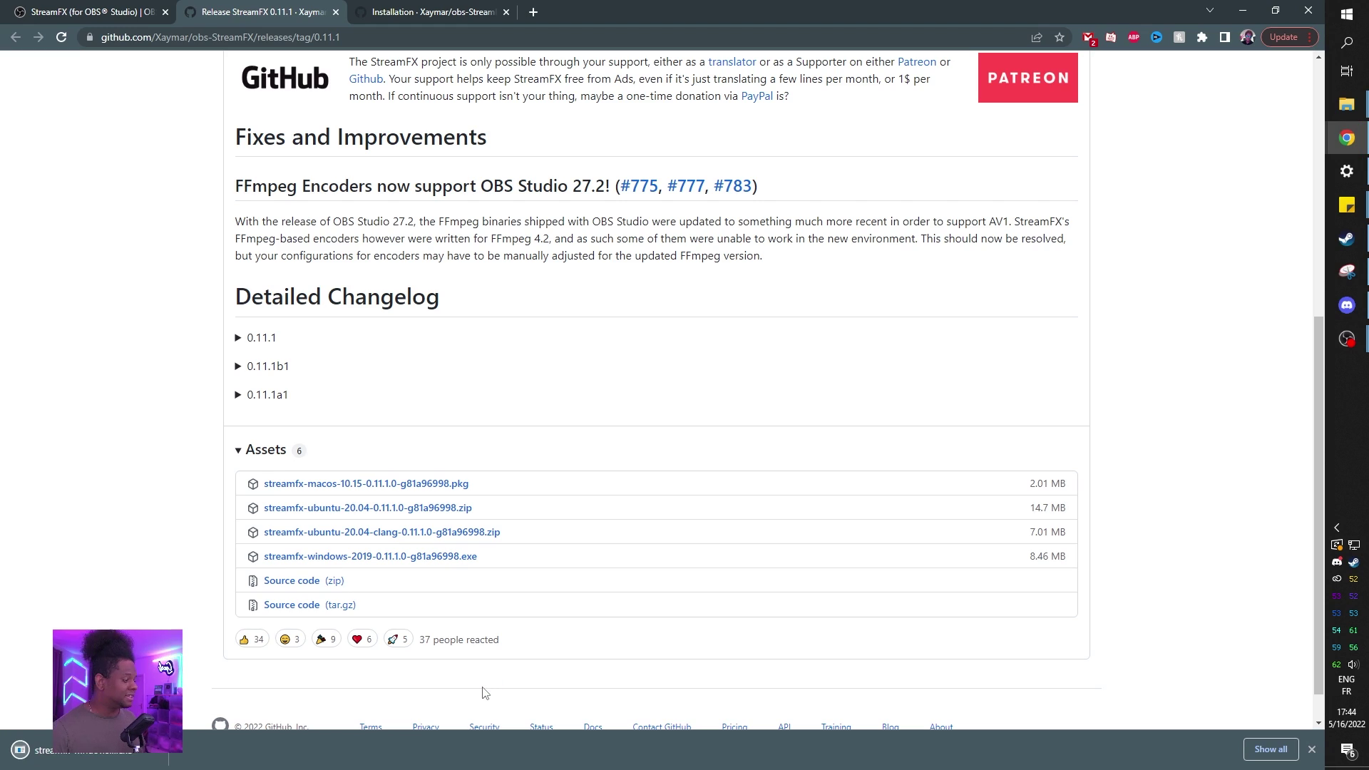
Step: Install StreamFX for all users as a Static install into the existing C:\Program Files\obs-studio folder
left_click(45, 755)
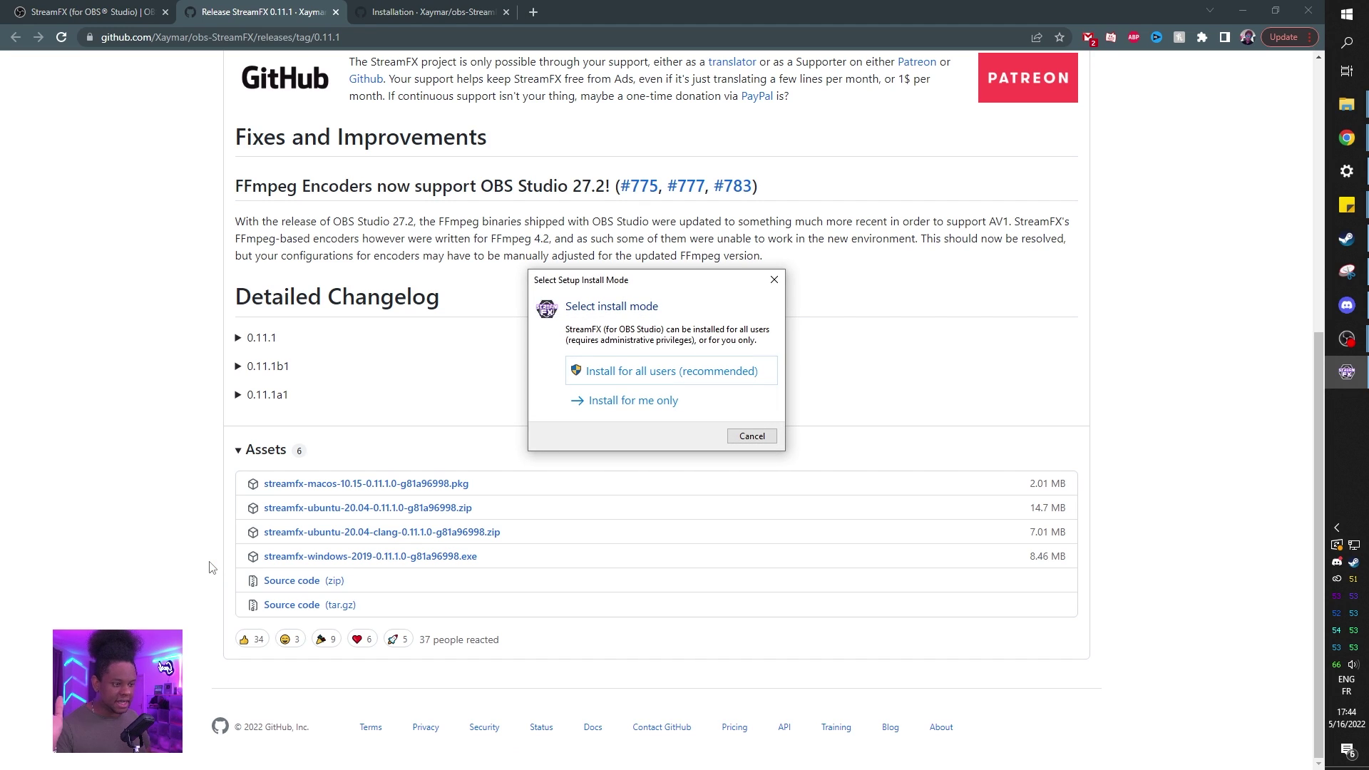
left_click(641, 383)
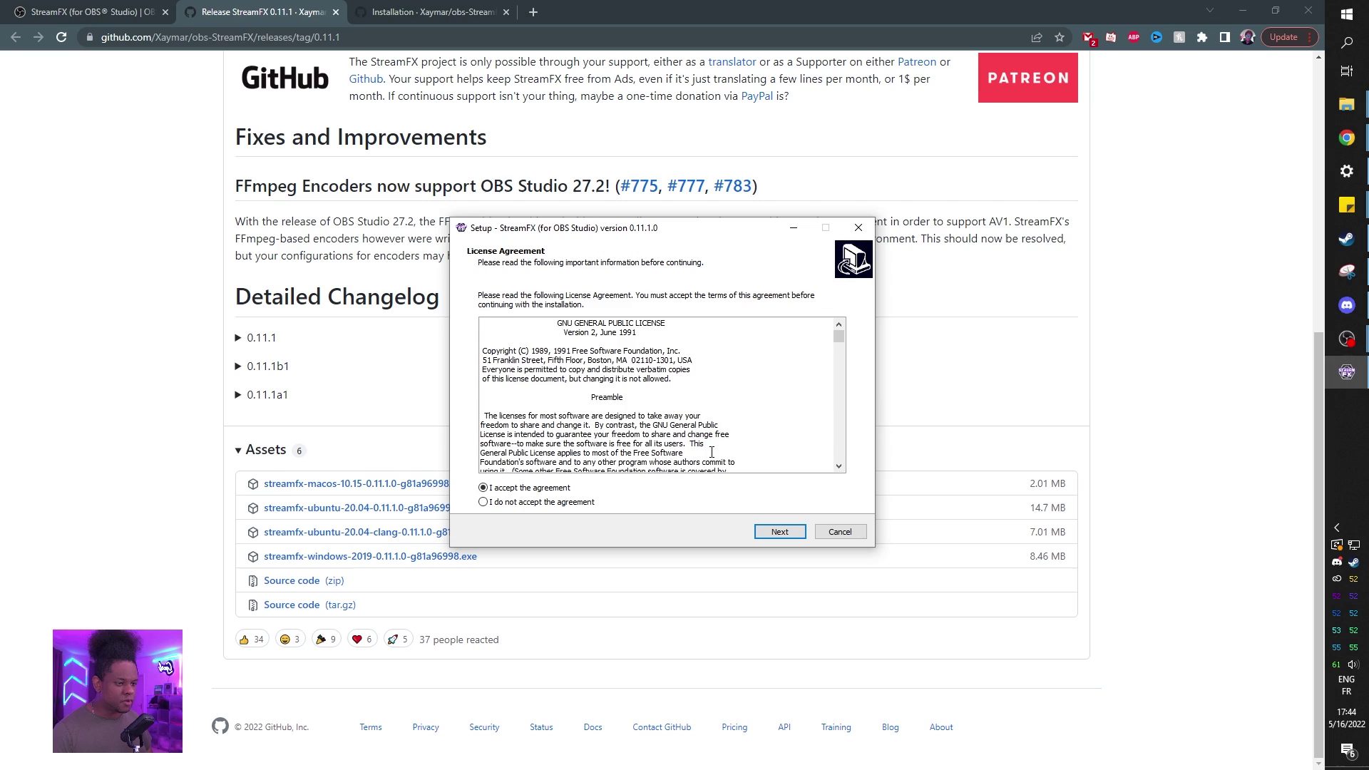
scroll(711, 452, "down", 20)
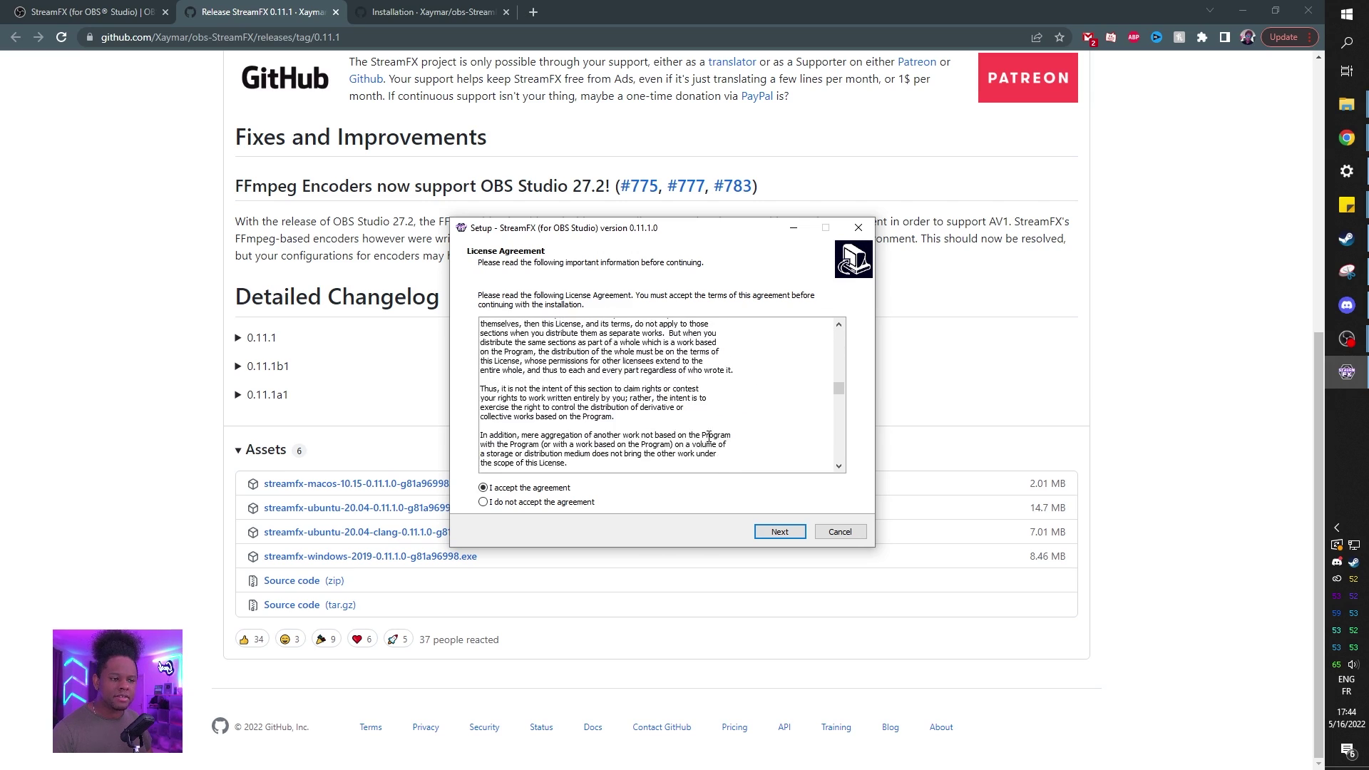
scroll(709, 435, "down", 15)
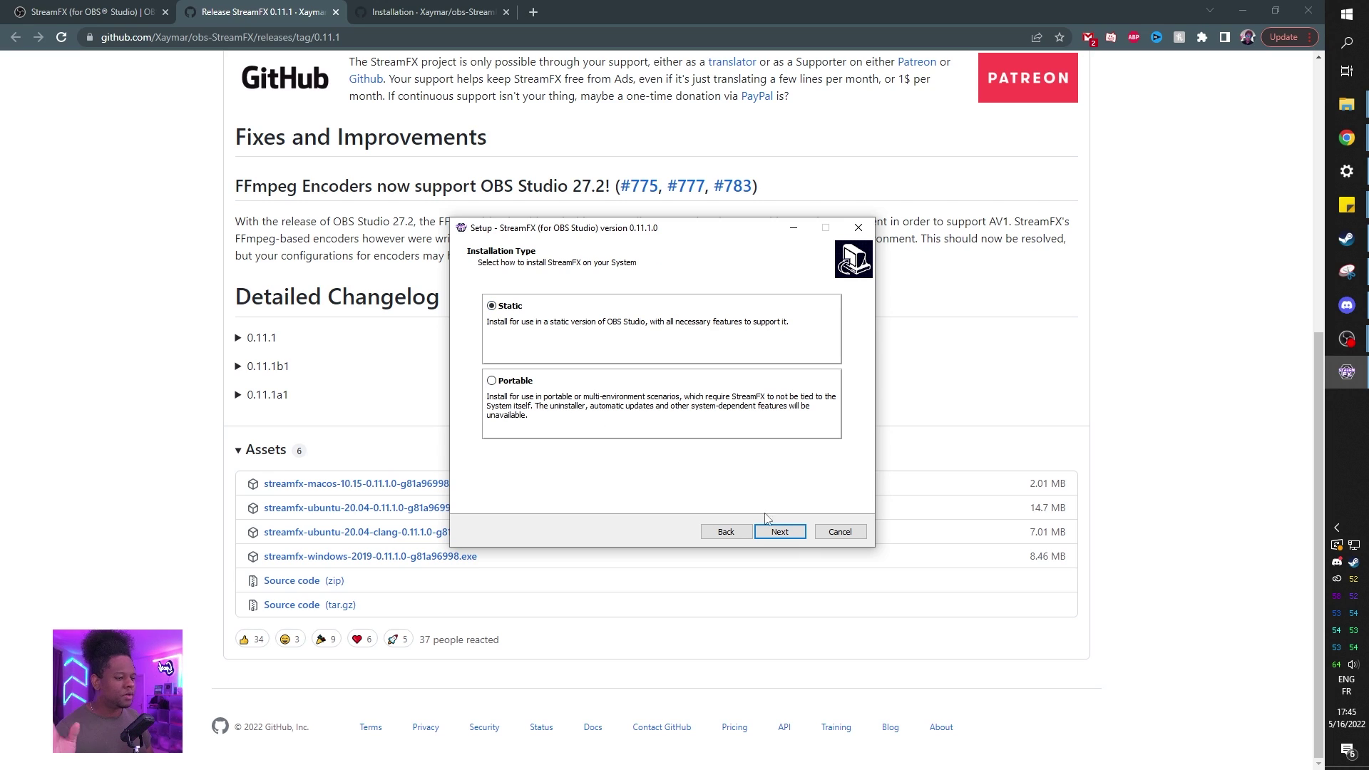
left_click(780, 534)
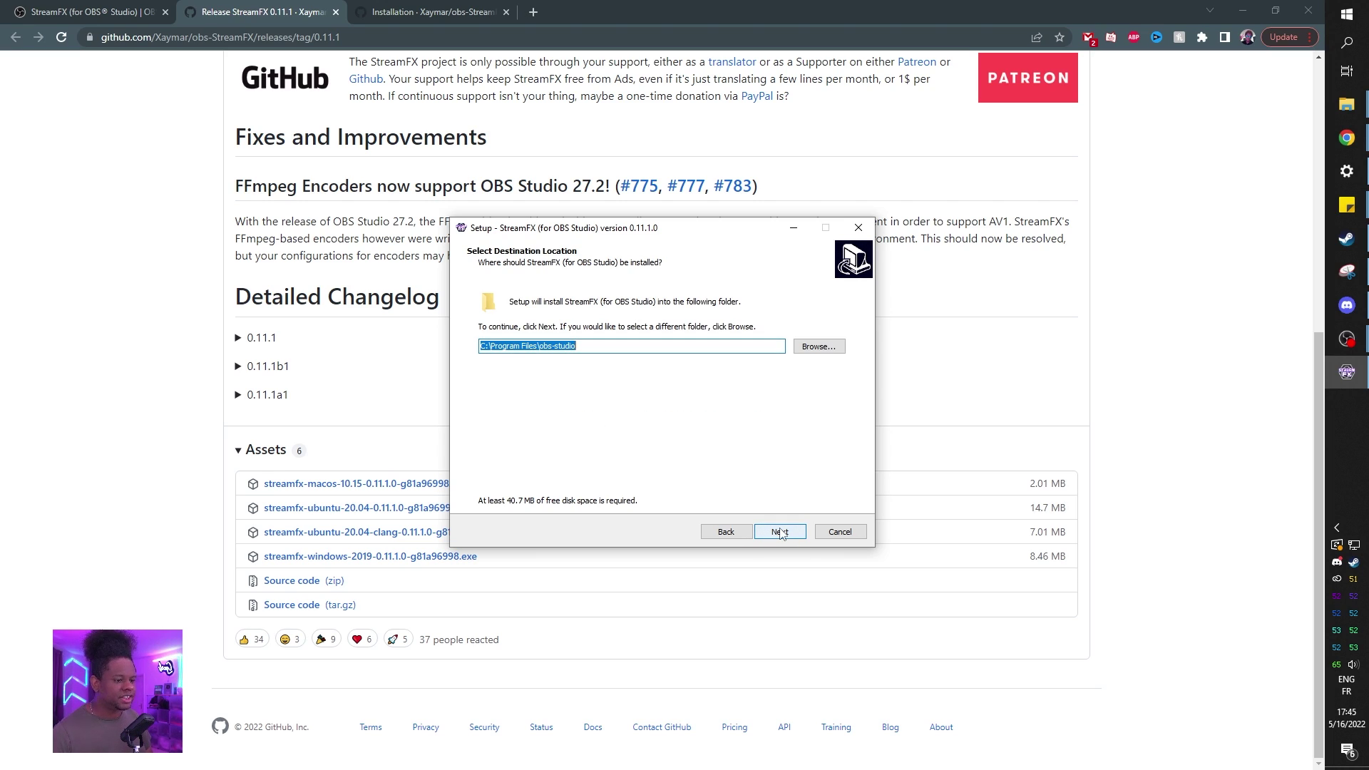
left_click(779, 533)
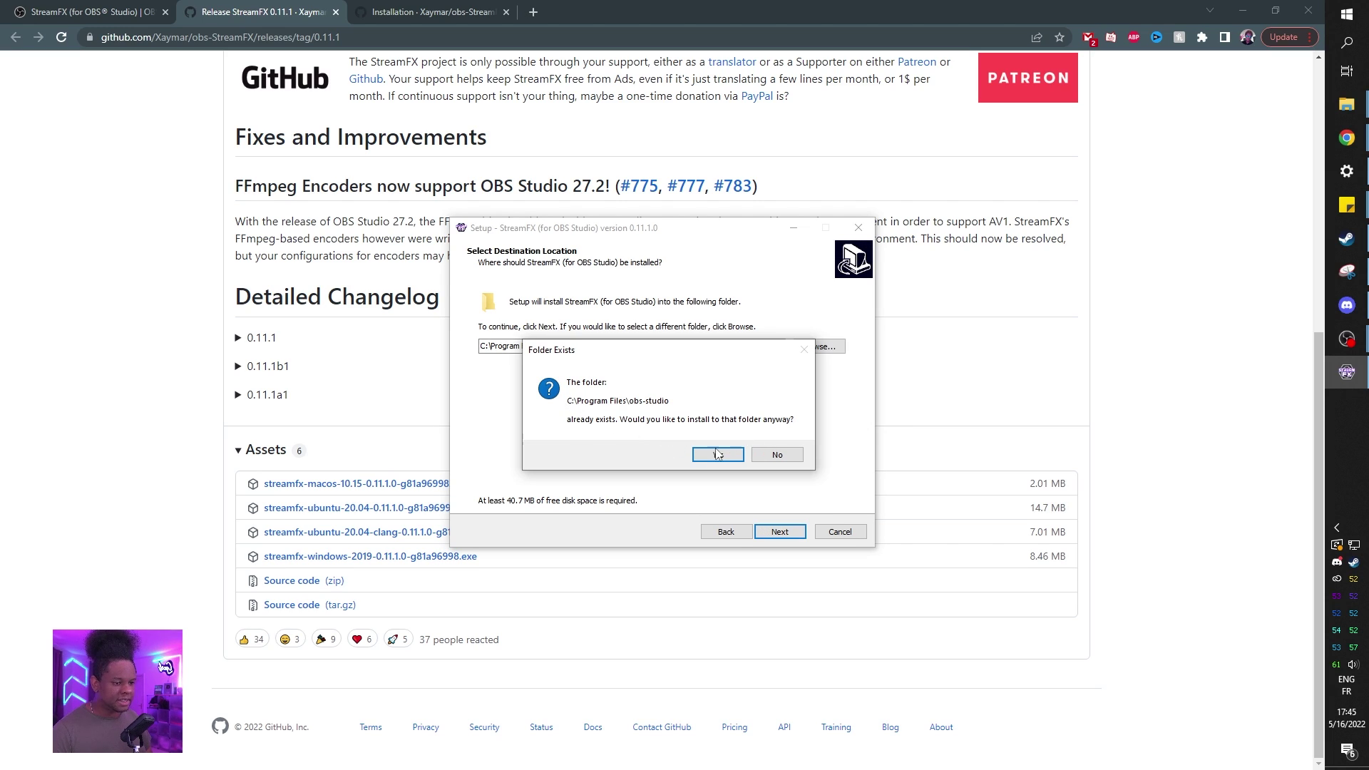
key("Return")
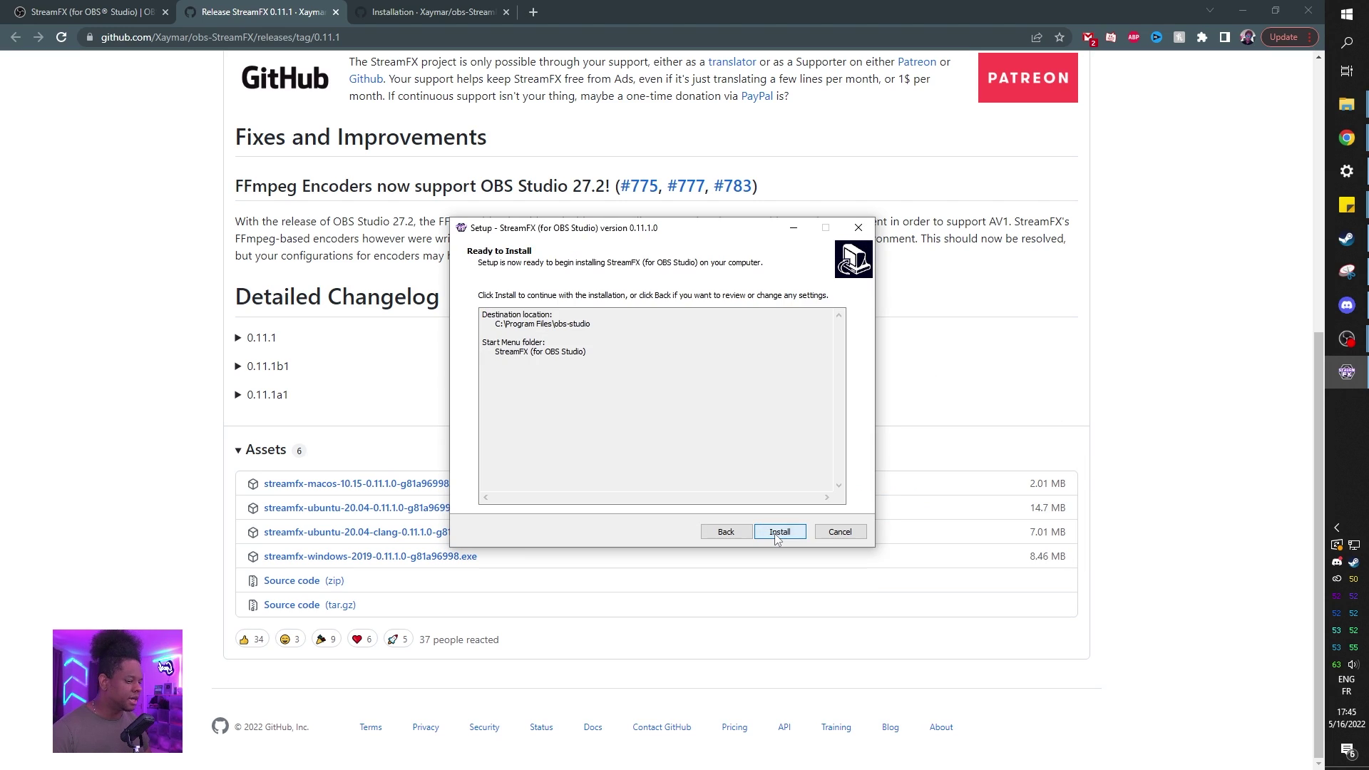
left_click(779, 534)
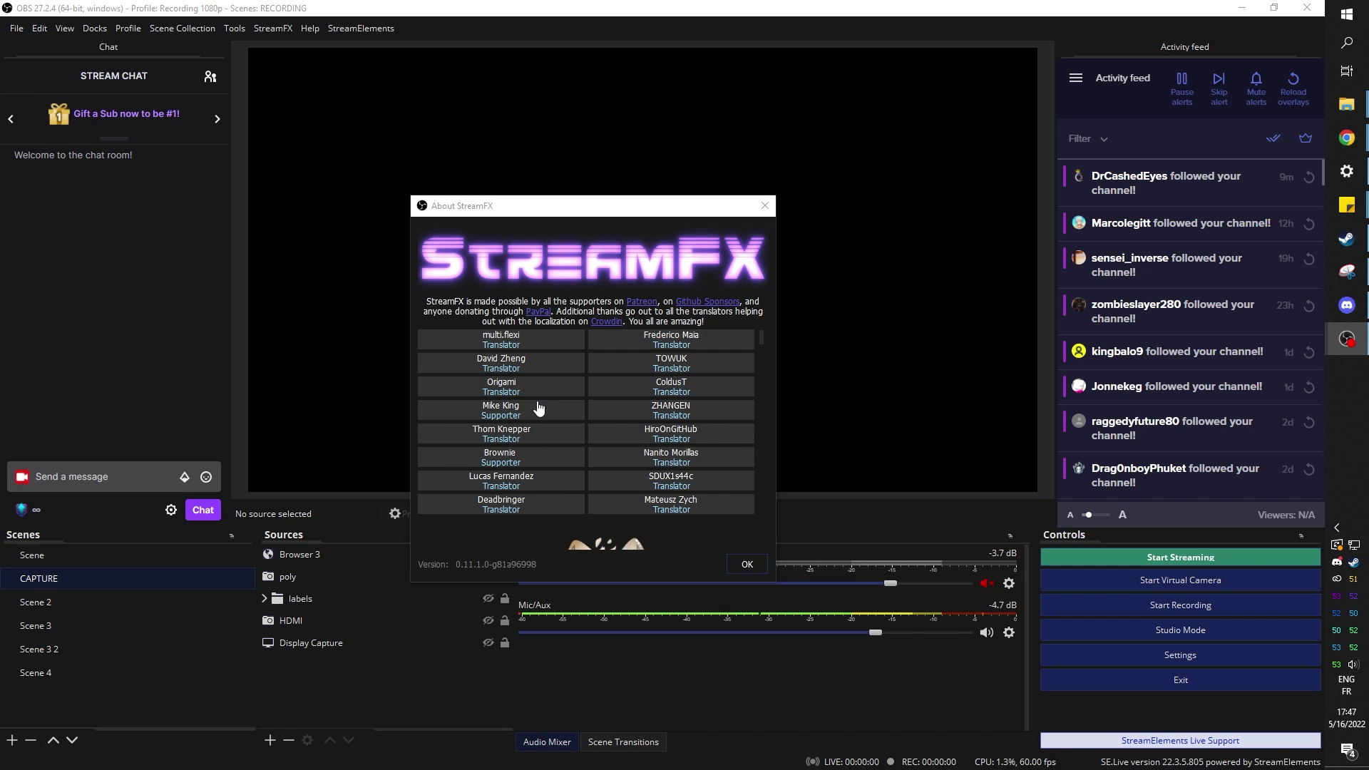
Step: Dismiss the About StreamFX dialog and open the StreamFX menu
key("Return")
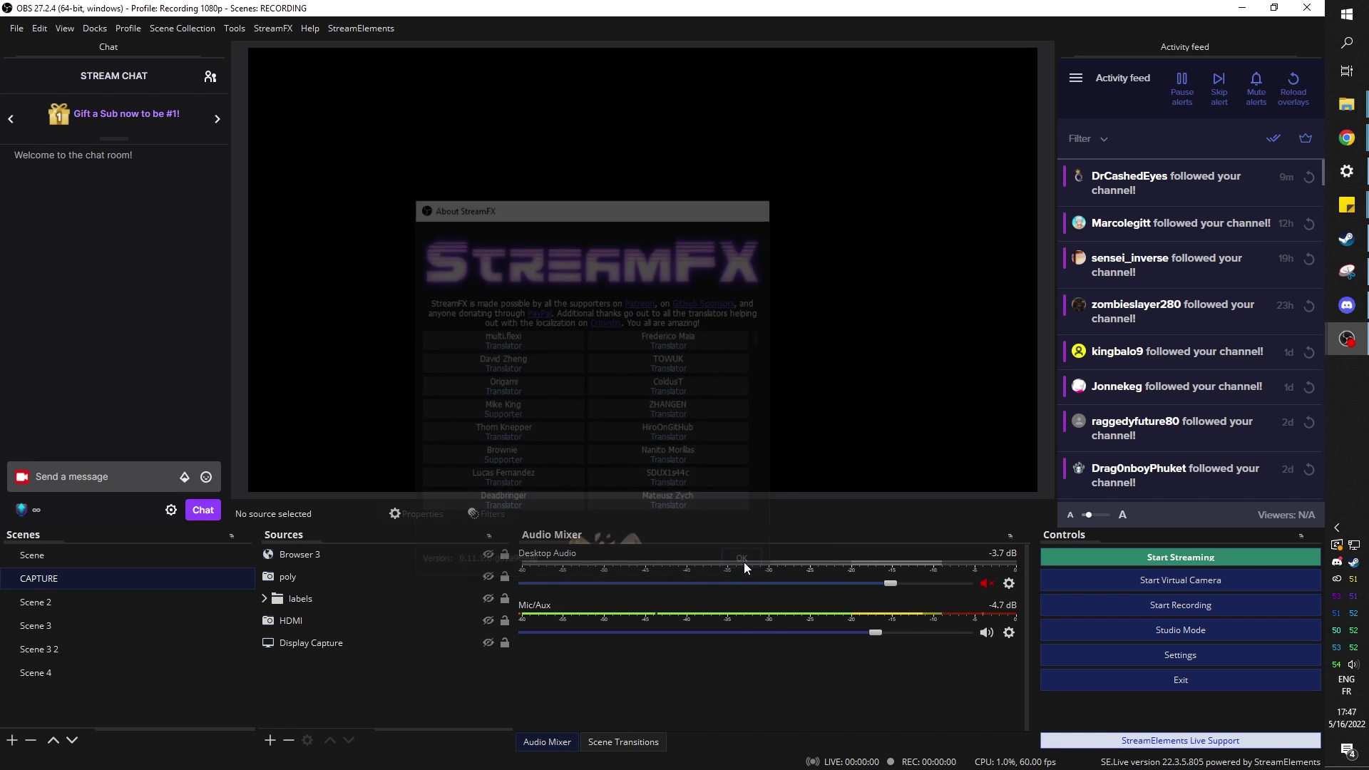
left_click(263, 32)
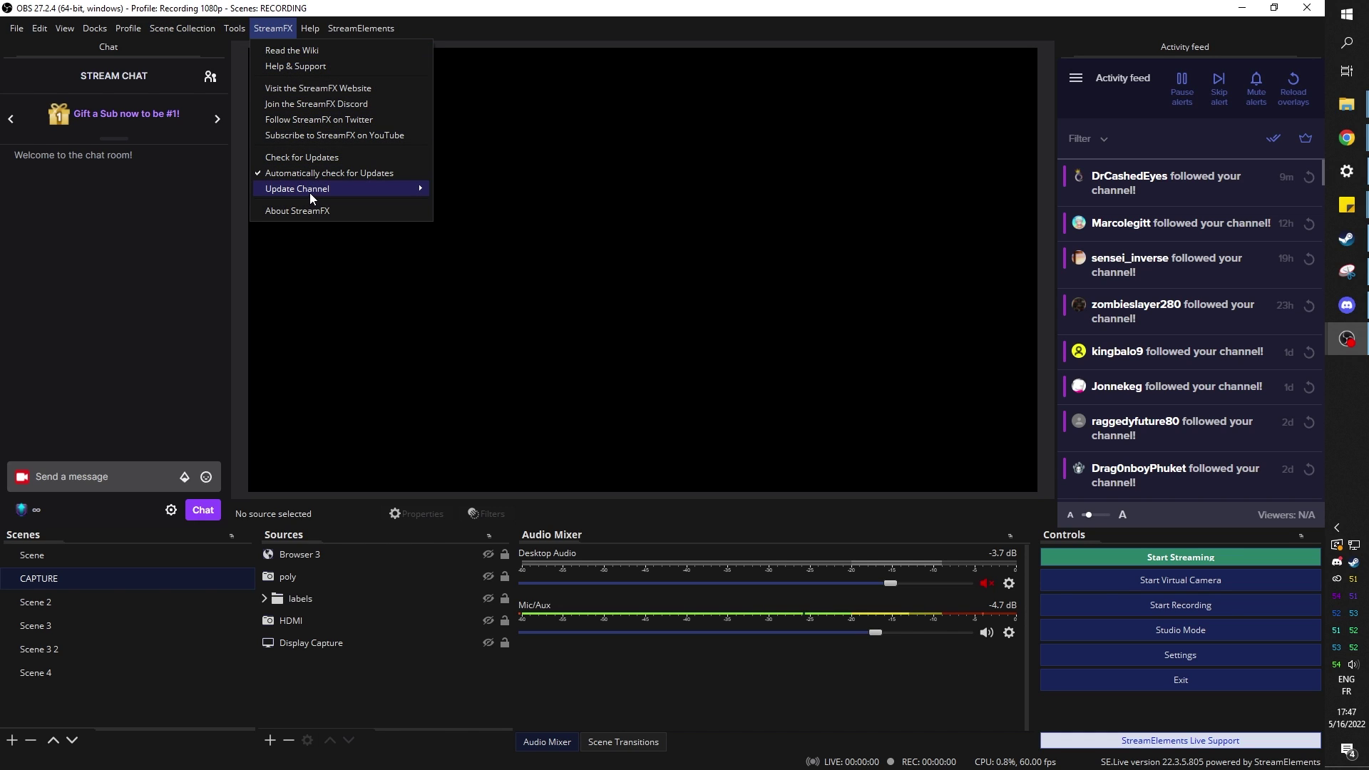
Step: Switch to the Scene scene and open the HDMI source's filters
left_click(315, 664)
left_click(55, 562)
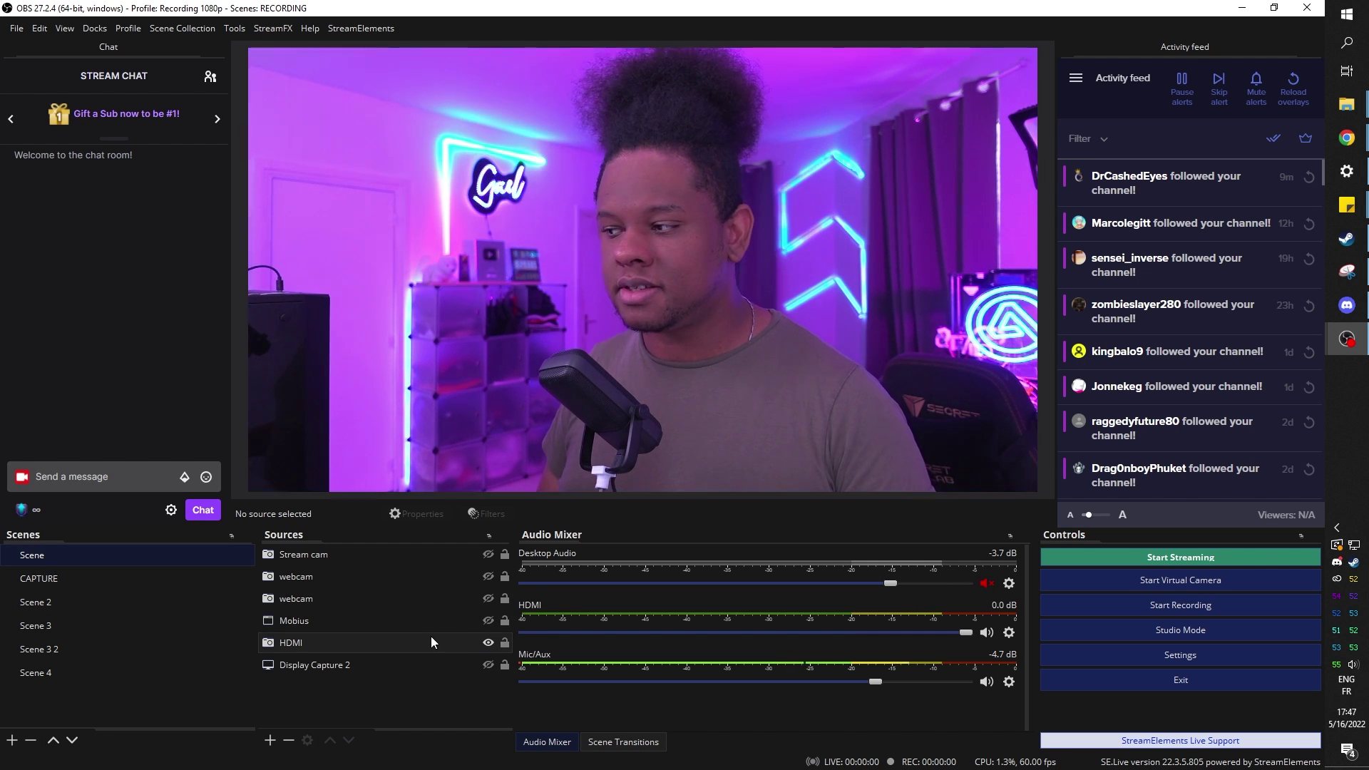
right_click(311, 645)
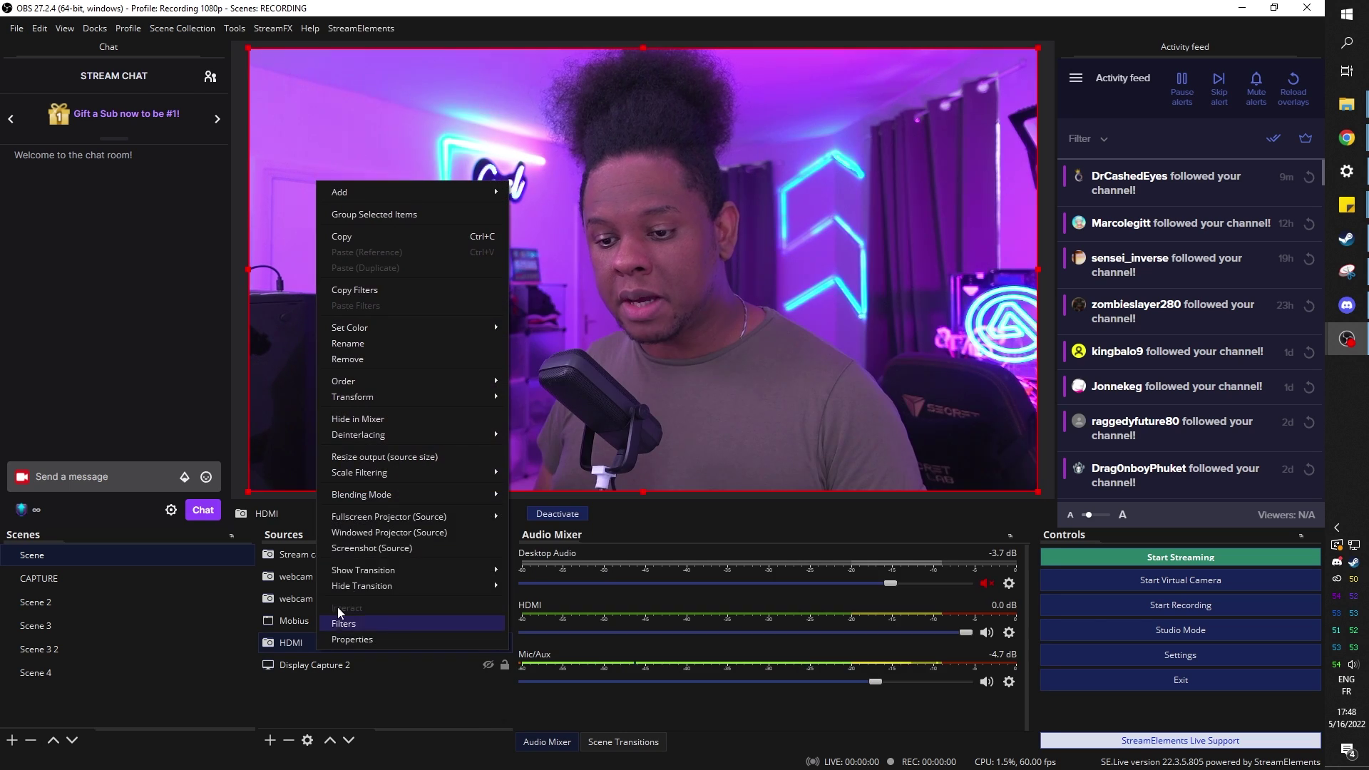
left_click(383, 623)
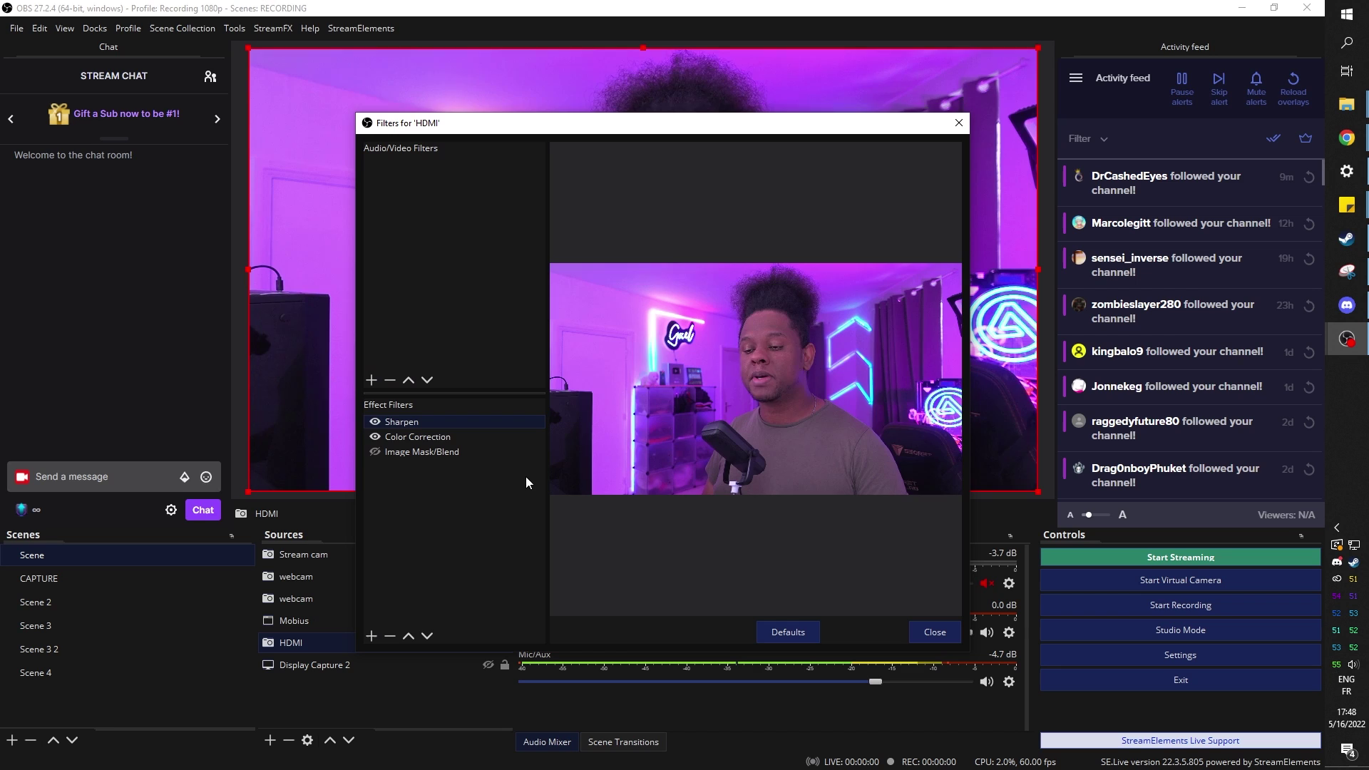
Step: Add a Blur filter with size 20 to HDMI, then remove it again
left_click(371, 636)
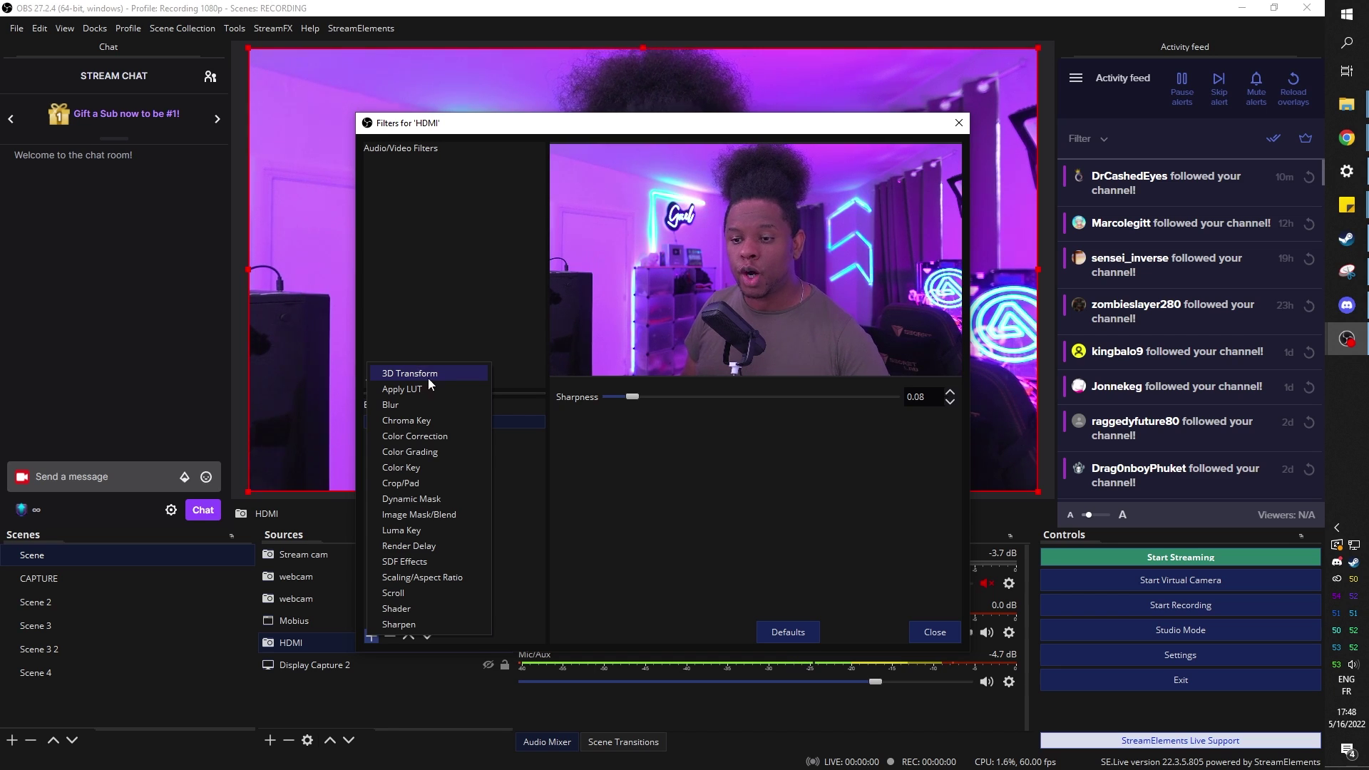
left_click(435, 403)
left_click(637, 412)
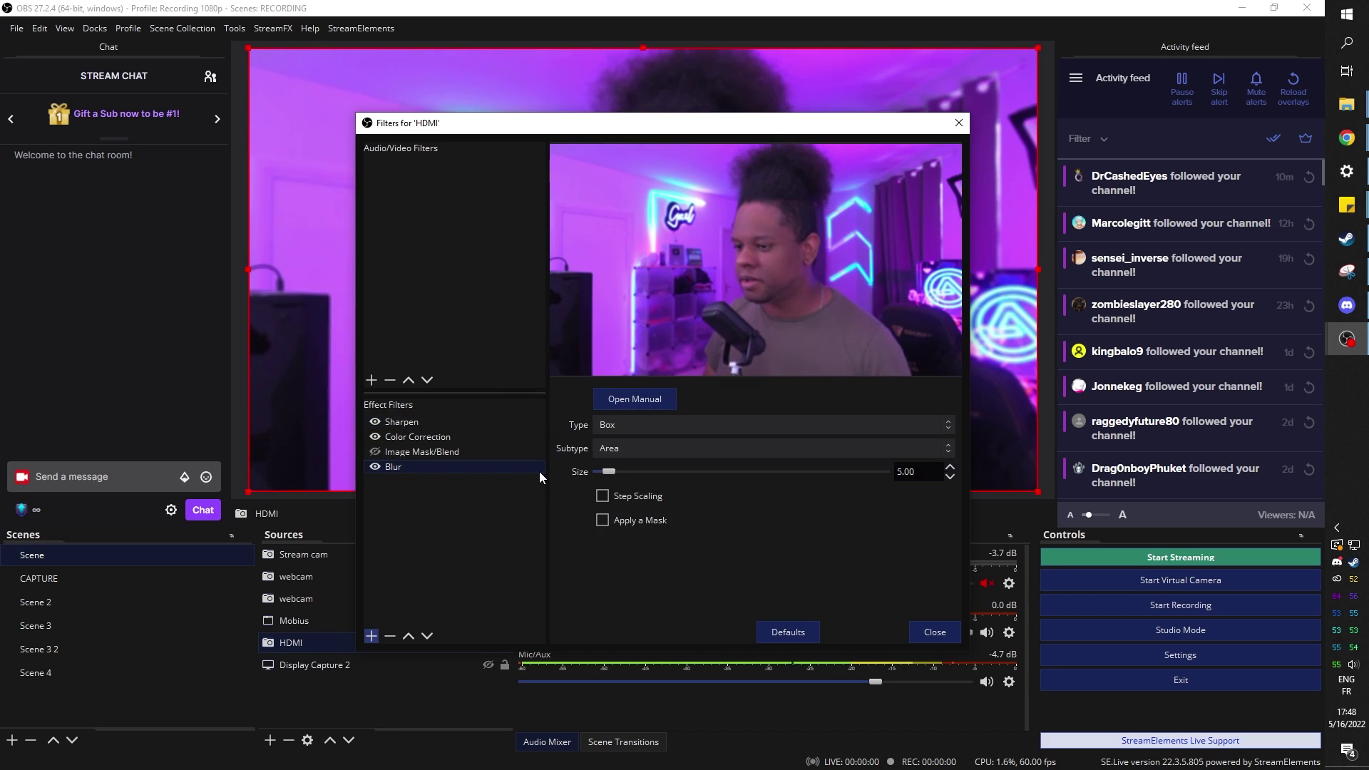
left_click_drag(608, 472, 644, 472)
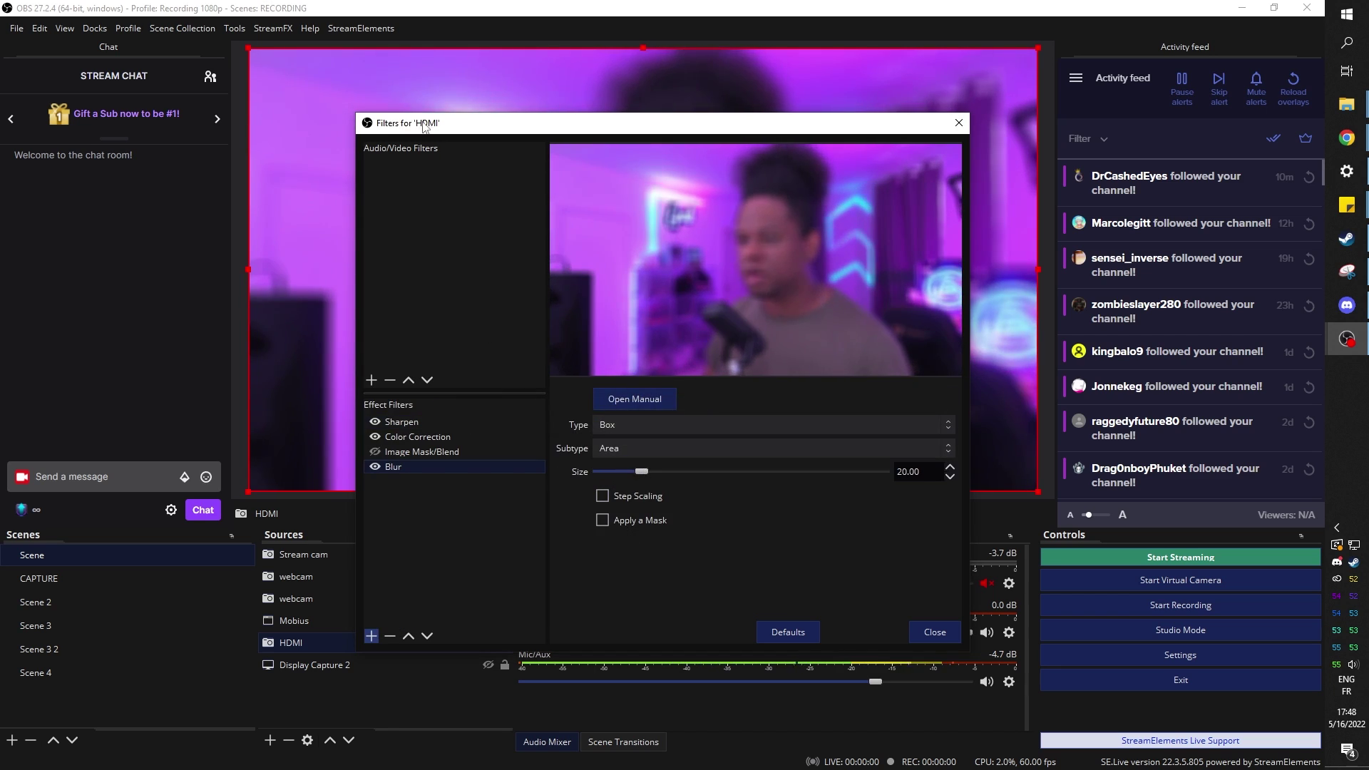
left_click_drag(425, 127, 399, 110)
left_click(364, 620)
left_click(345, 619)
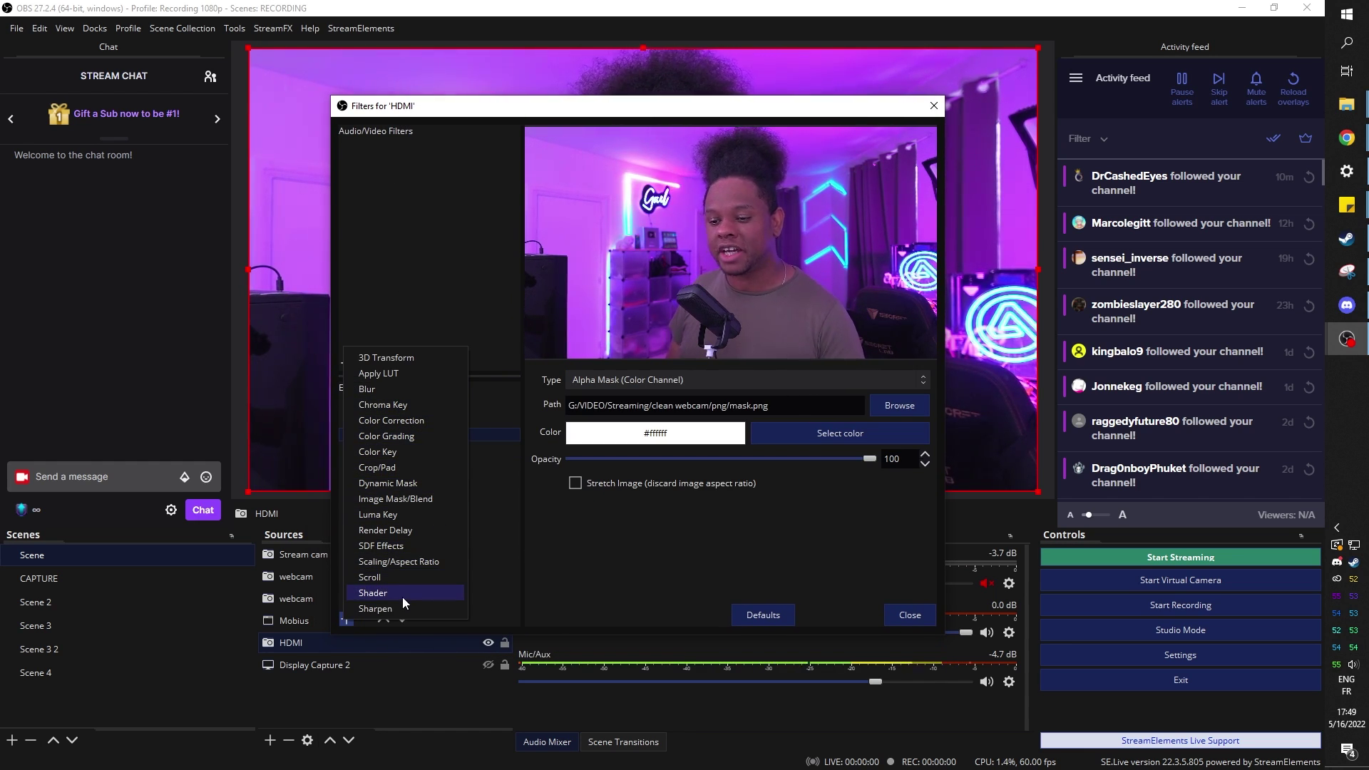
Step: Add a 3D Transform filter in Corner Pin mode and pull the top-left corner inward
left_click(406, 358)
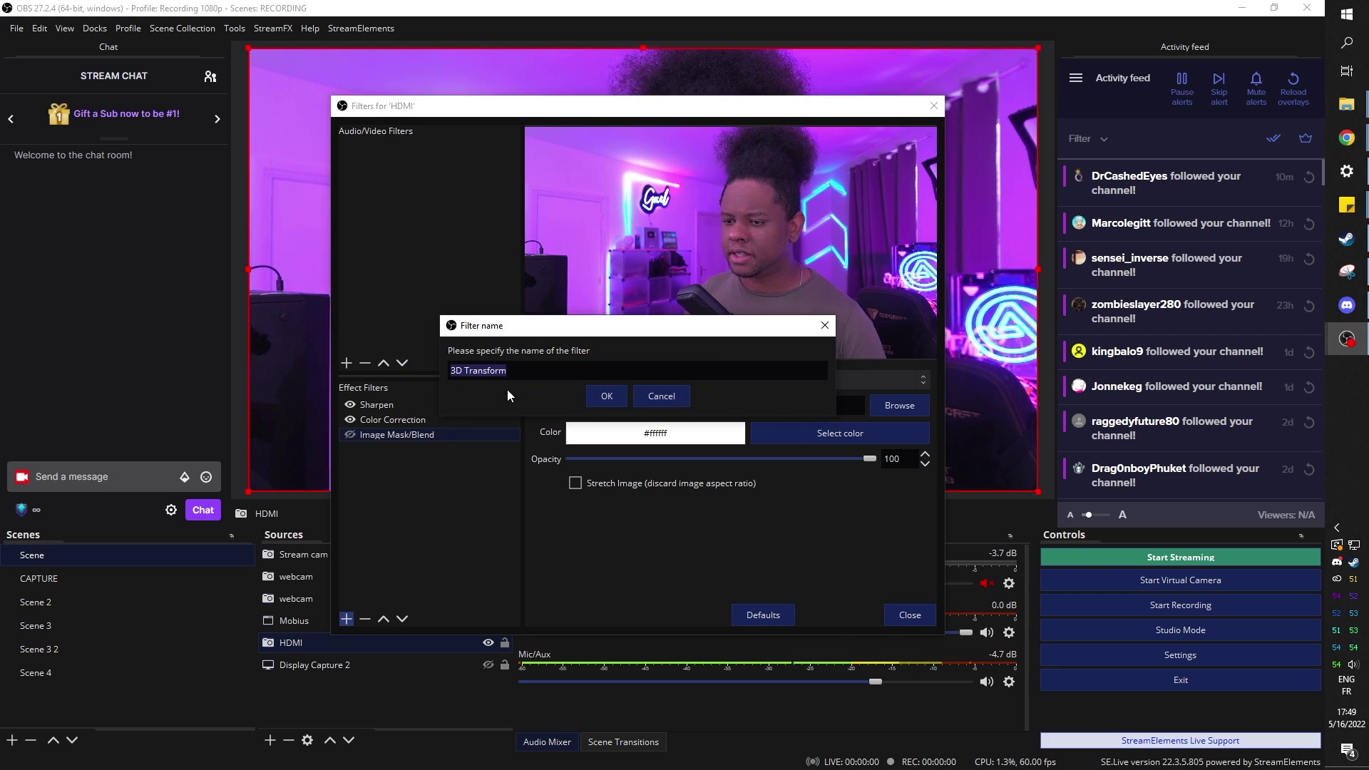
key("Return")
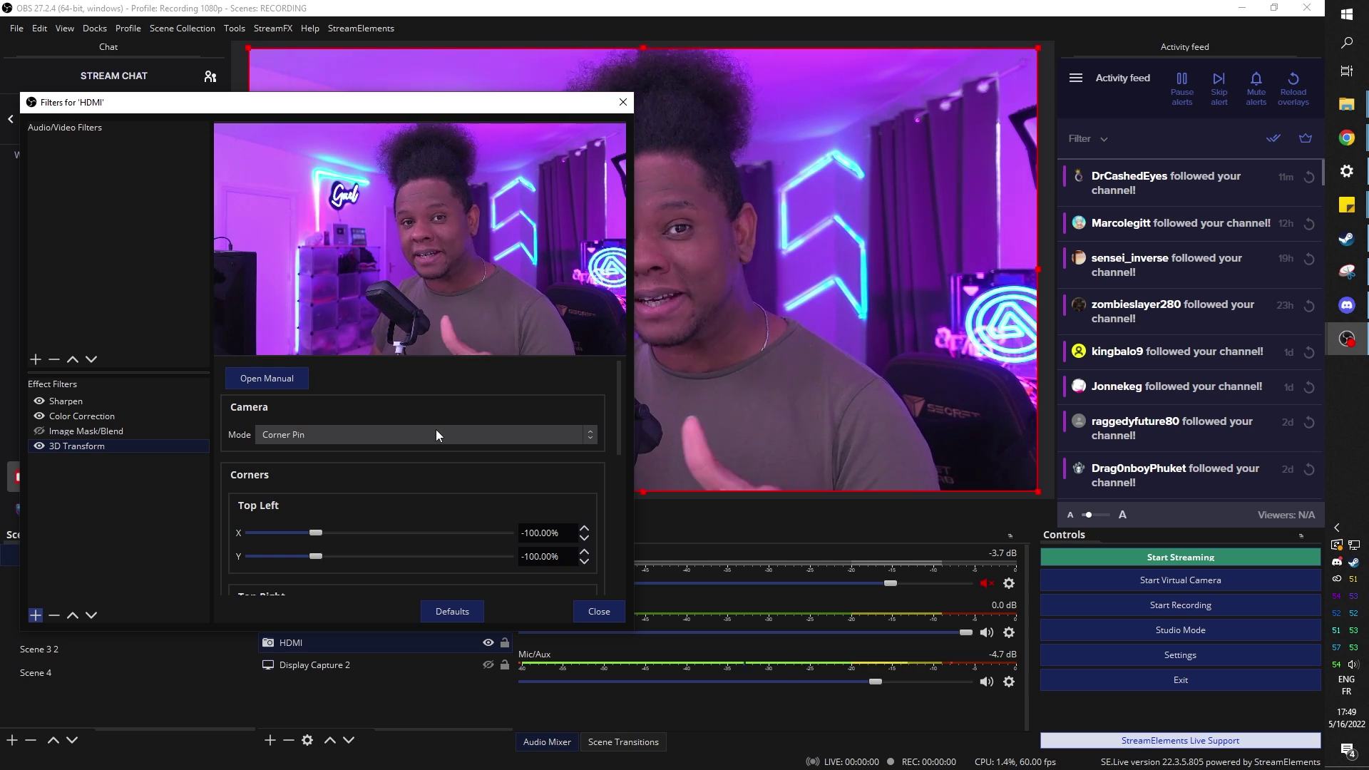
mouse_move(316, 532)
left_mouse_down()
mouse_move(354, 533)
mouse_move(320, 534)
mouse_move(336, 556)
mouse_move(324, 524)
mouse_move(327, 548)
left_mouse_up()
scroll(371, 506, "down", 2)
scroll(371, 507, "up", 1)
scroll(324, 523, "down", 1)
scroll(285, 556, "down", 3)
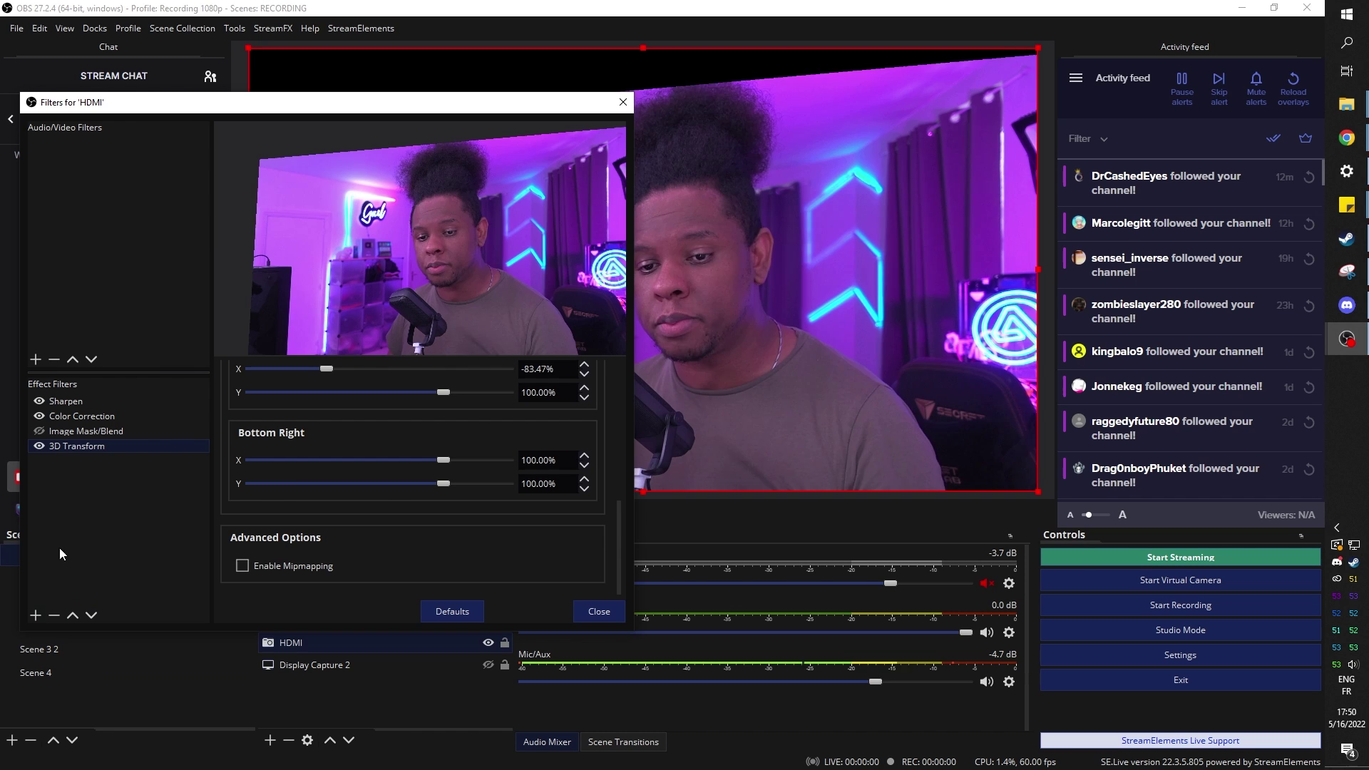
Step: Replace the 3D Transform with a Box Blur set to Directional at size 37
key("Delete")
left_click(35, 615)
left_click(93, 379)
left_click(293, 392)
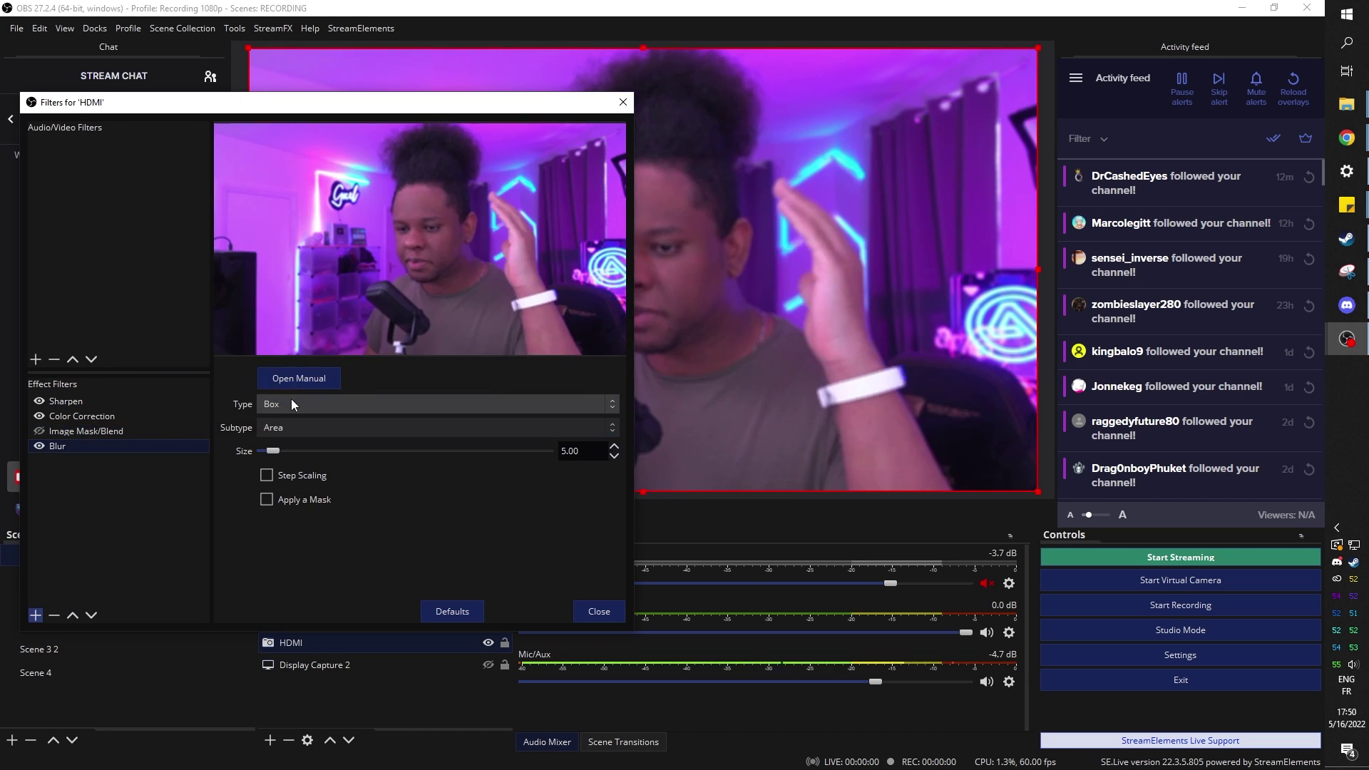
left_click(431, 403)
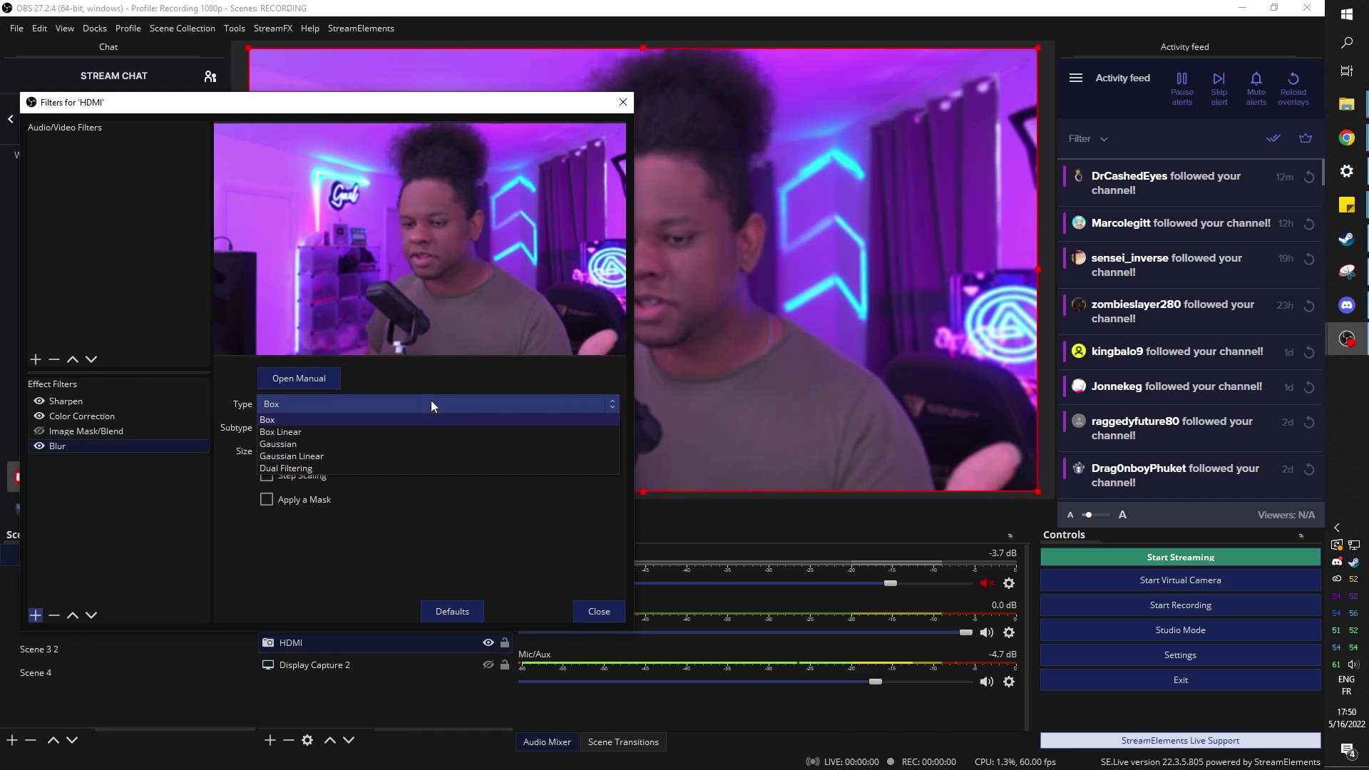
left_click(305, 421)
left_click(305, 426)
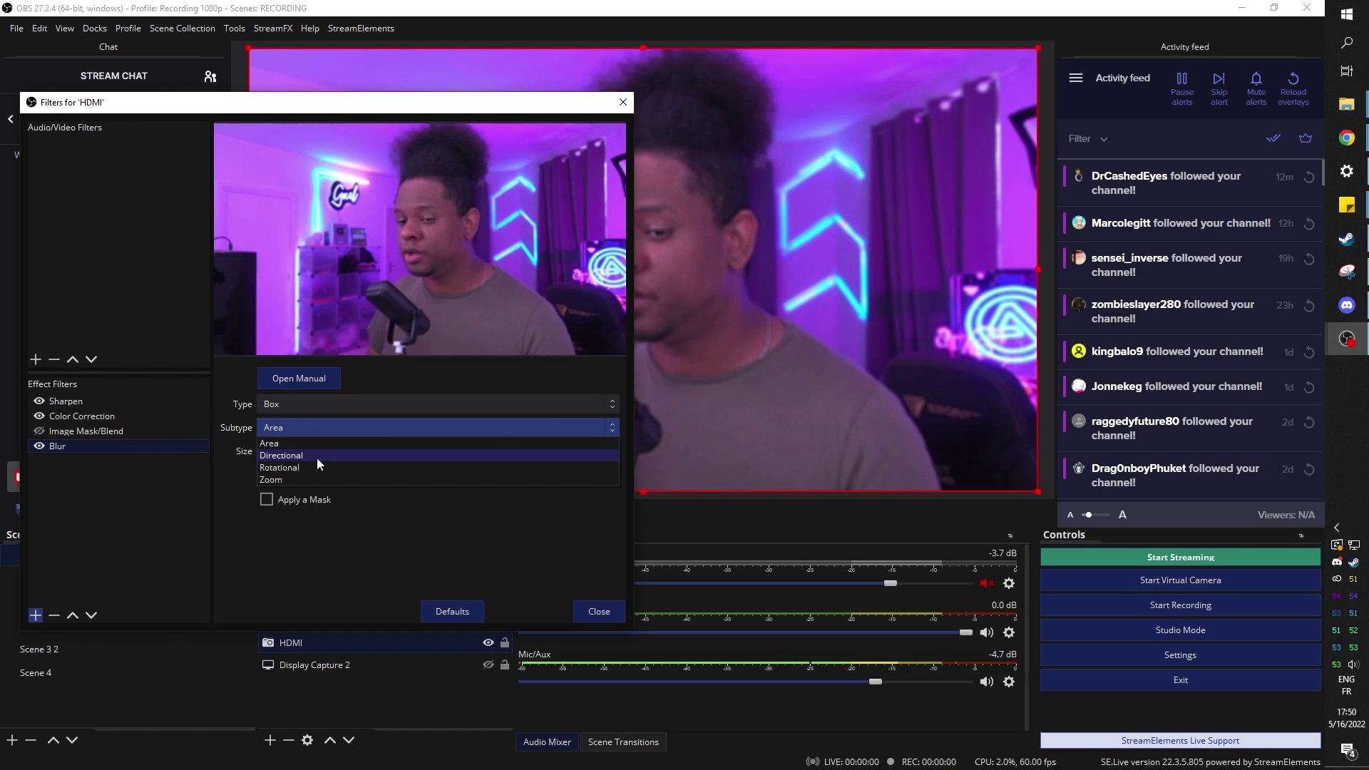
left_click(318, 457)
left_click_drag(302, 452, 278, 478)
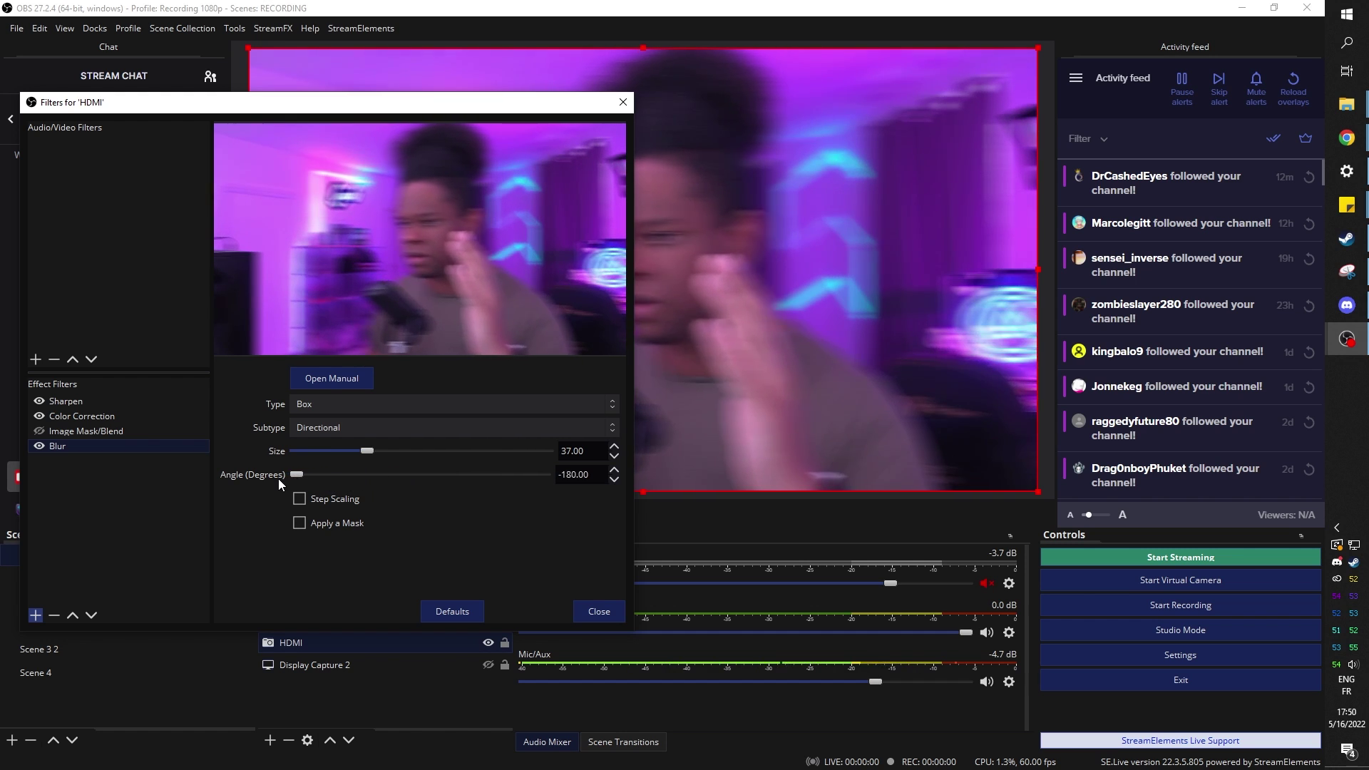
Step: Switch the blur to Zoom, centred at 55.42% X and 56.33% Y, size 113
left_click(335, 427)
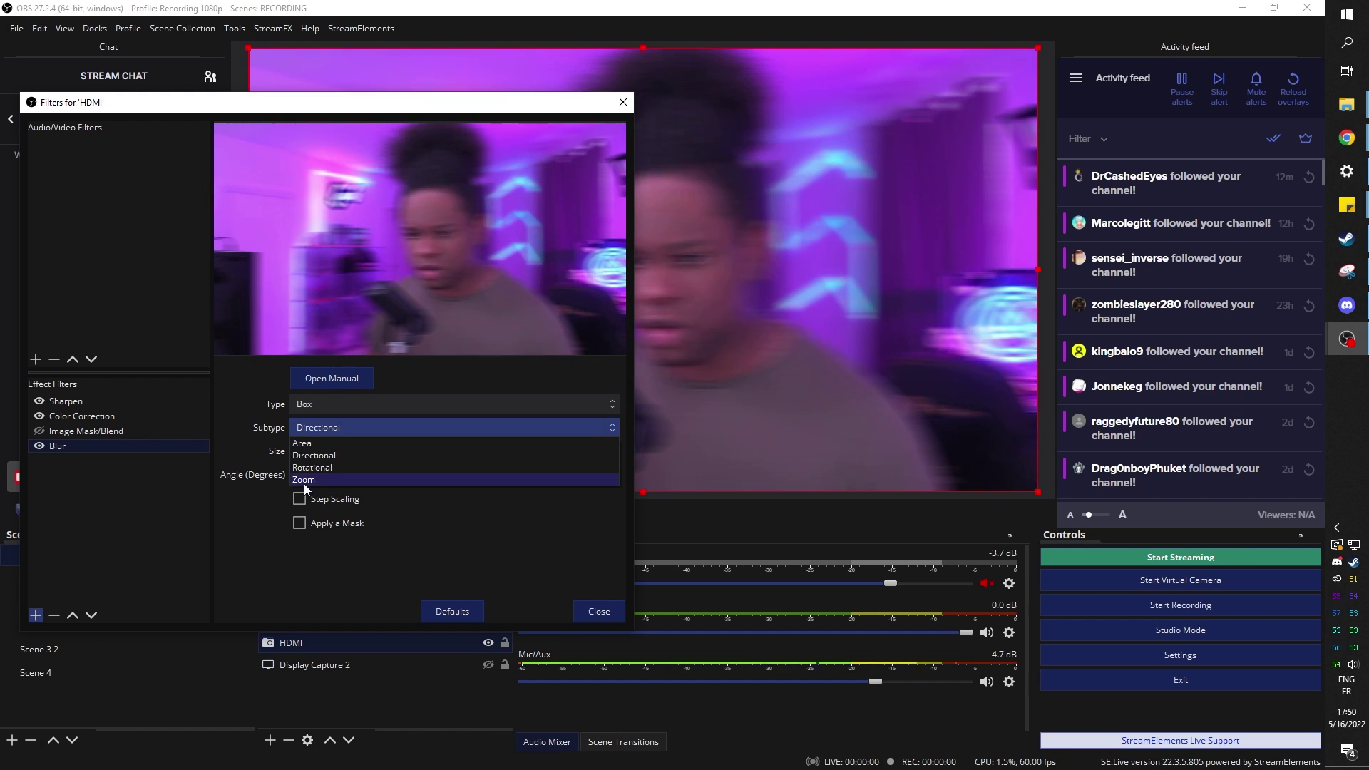
left_click(303, 483)
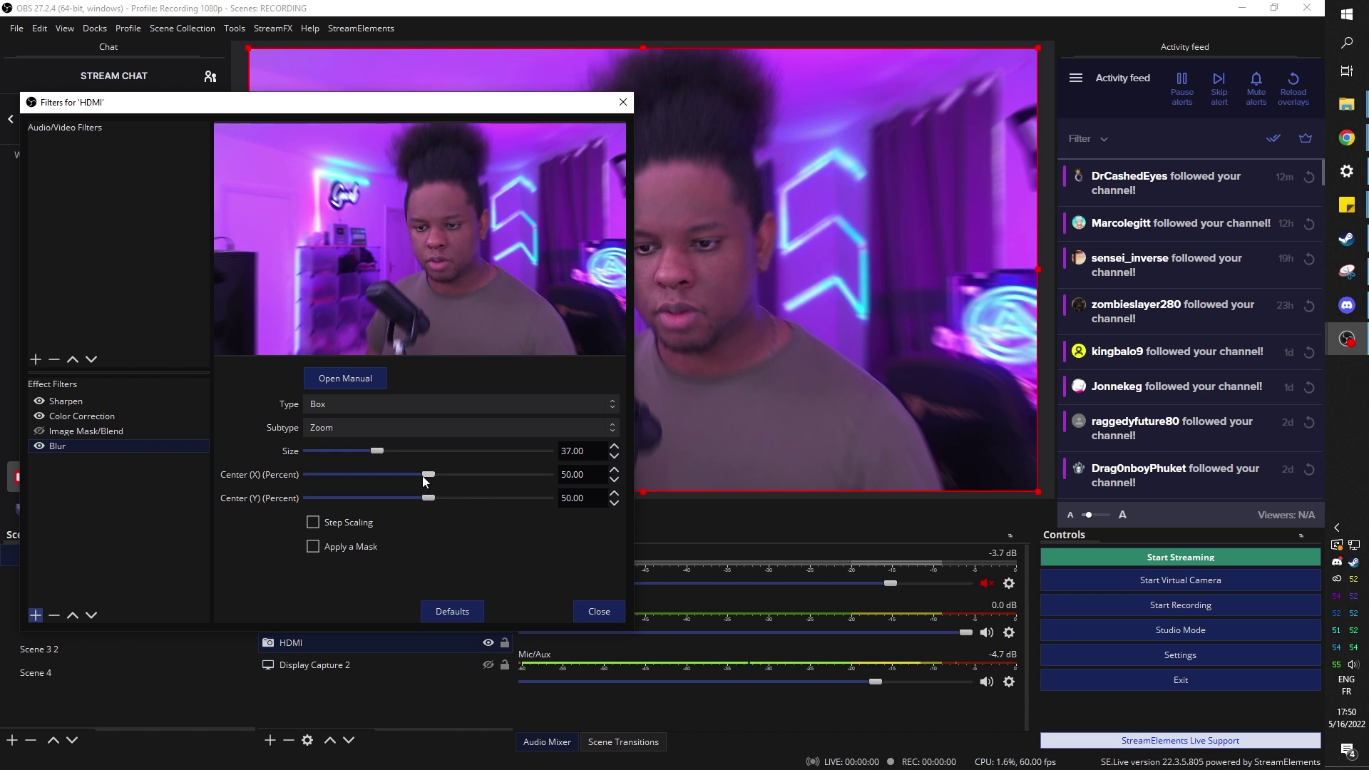
left_click_drag(422, 476, 444, 499)
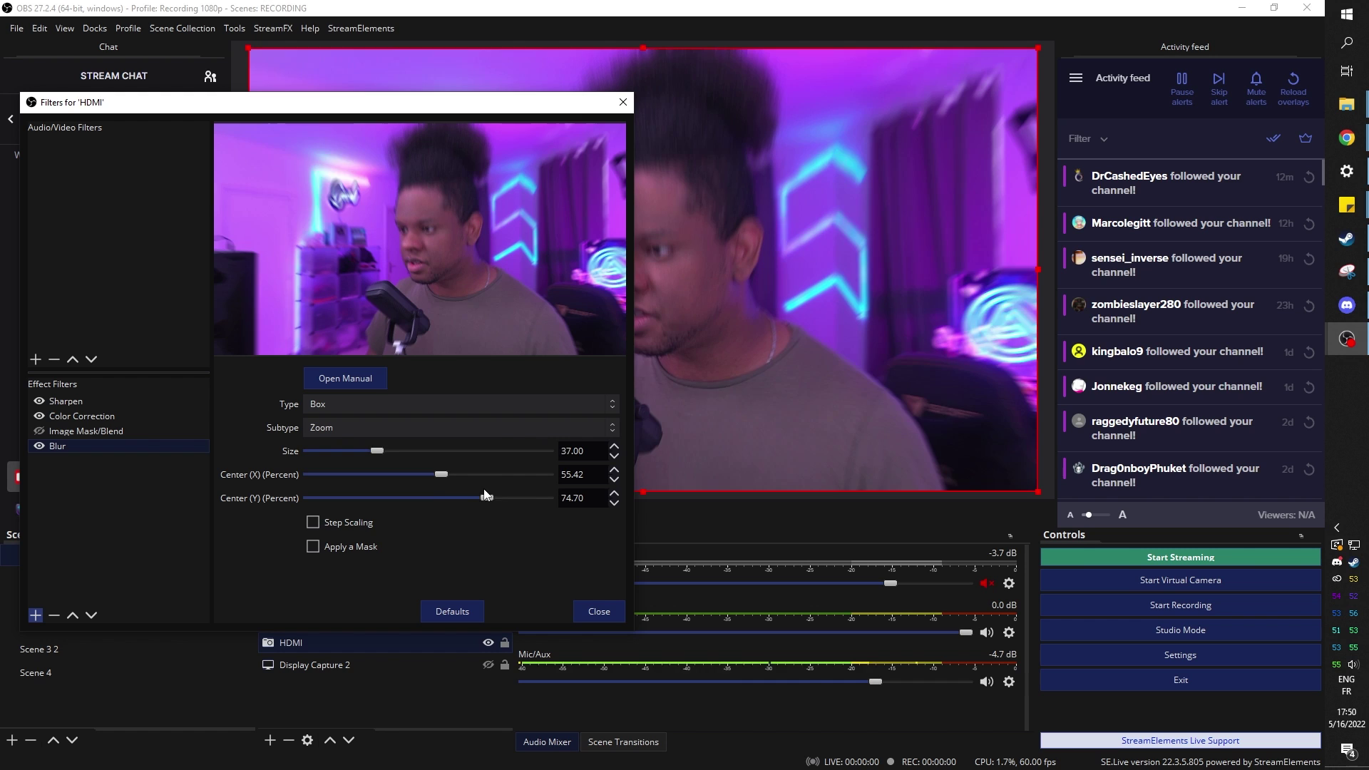
left_click_drag(377, 451, 481, 456)
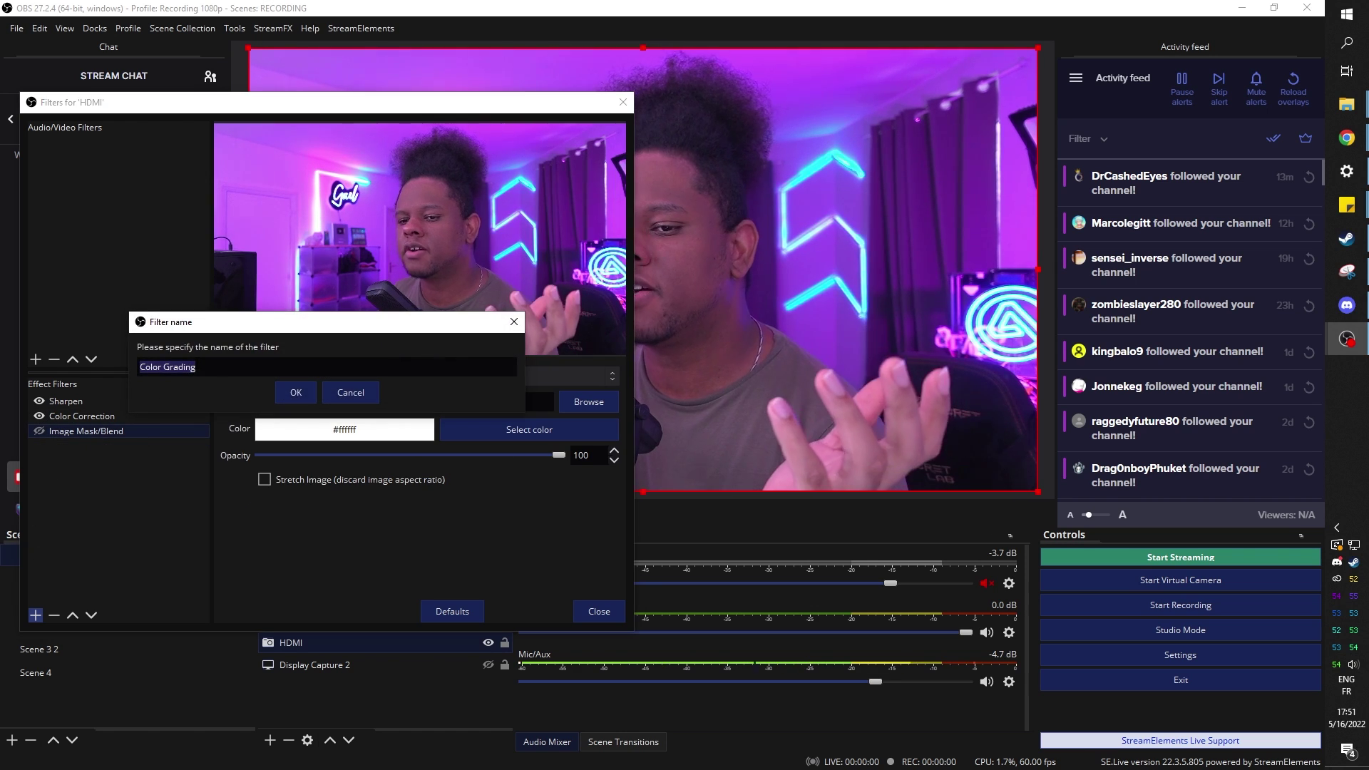
Step: Add the Color Grading filter and drag its Red Offset to -39.47%
key("Return")
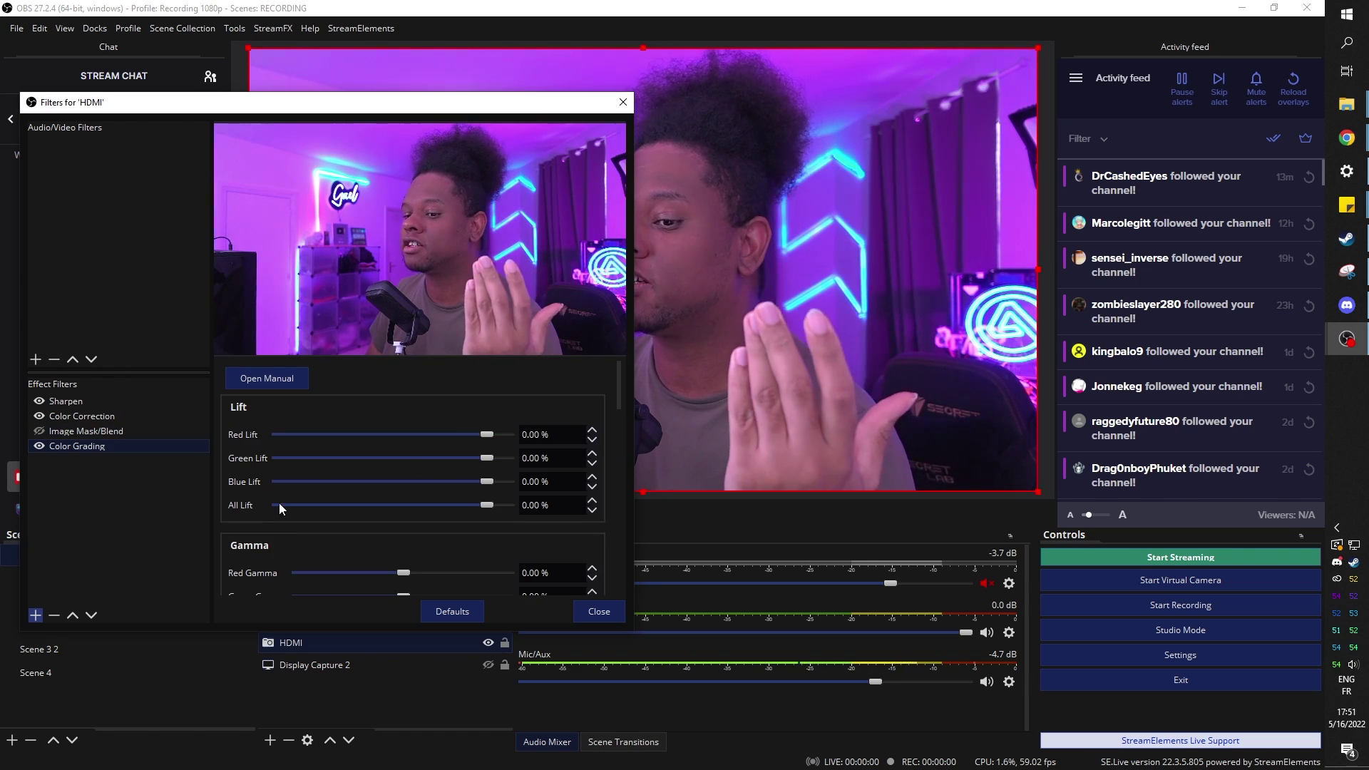
scroll(234, 506, "down", 1)
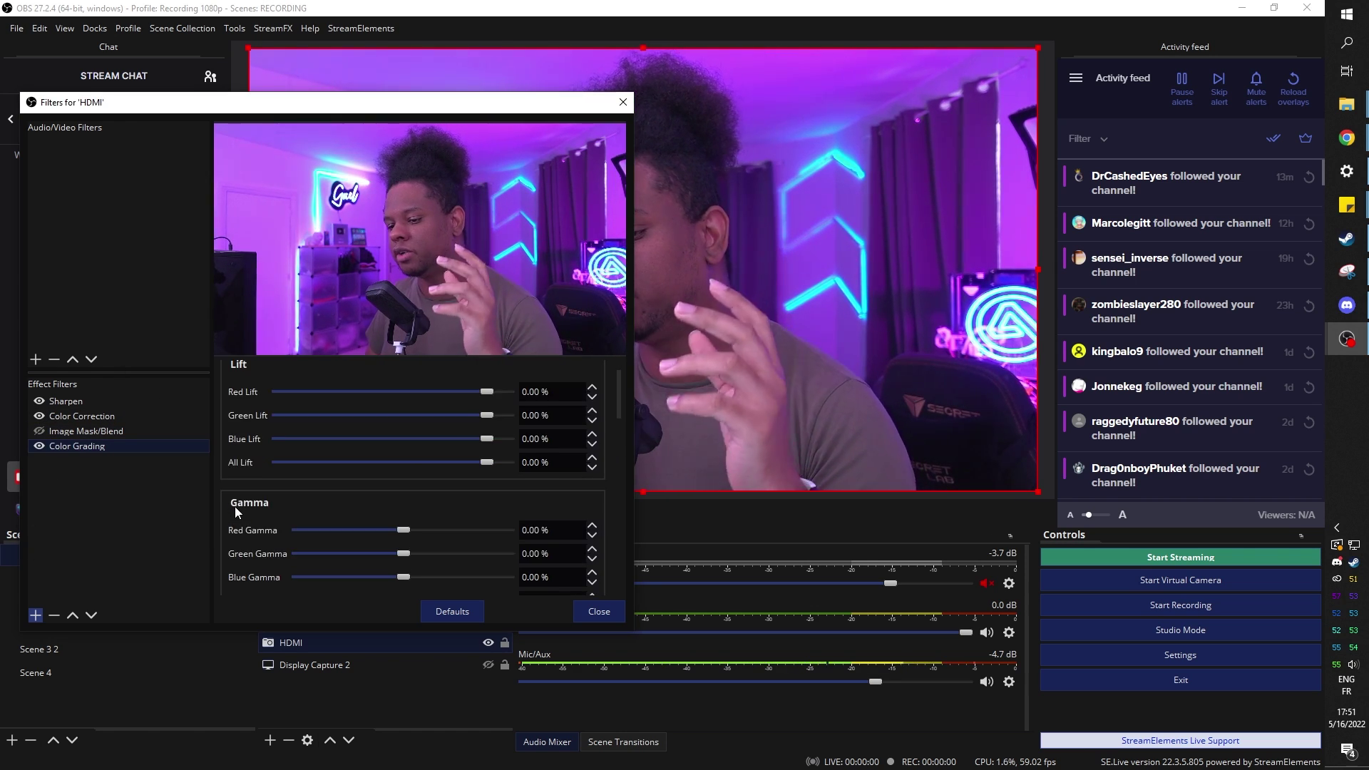
scroll(234, 507, "down", 8)
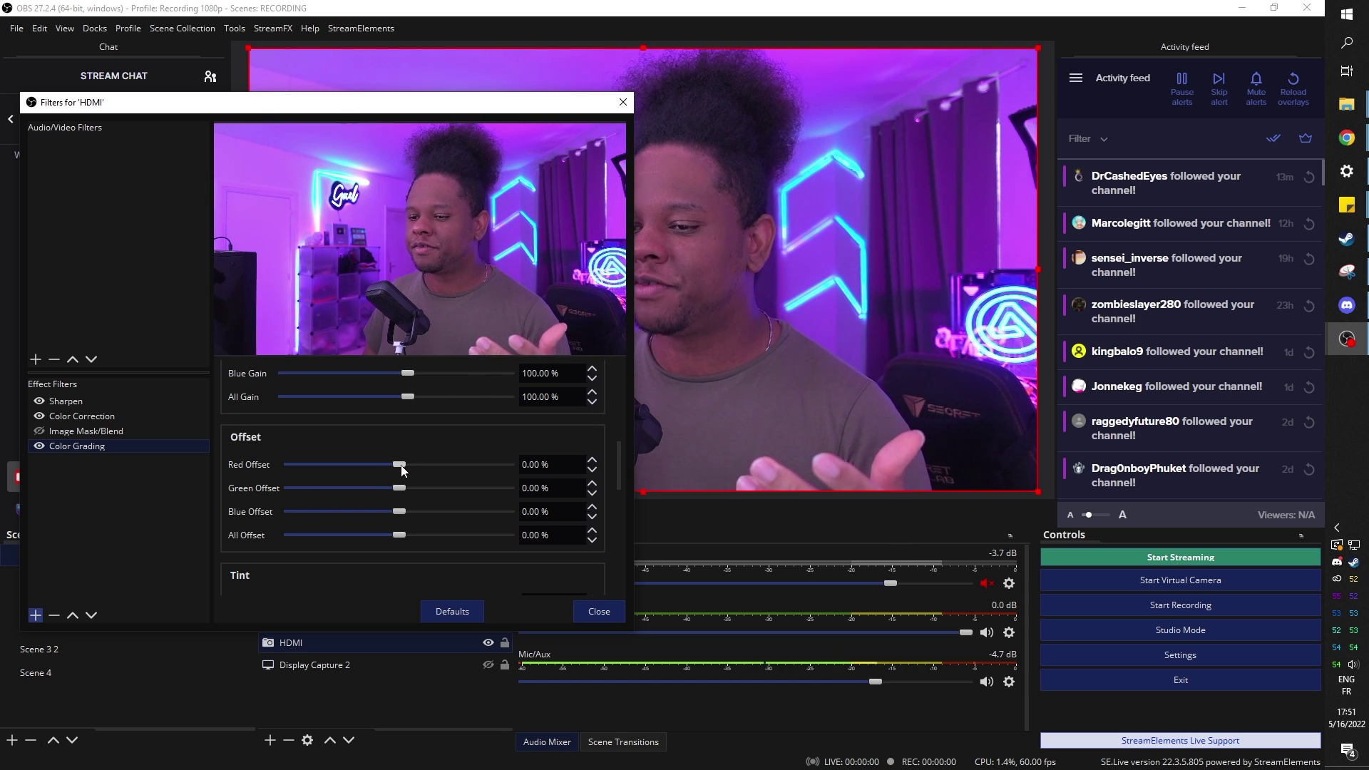
mouse_move(401, 470)
left_mouse_down()
mouse_move(427, 470)
mouse_move(336, 473)
mouse_move(395, 471)
left_mouse_up()
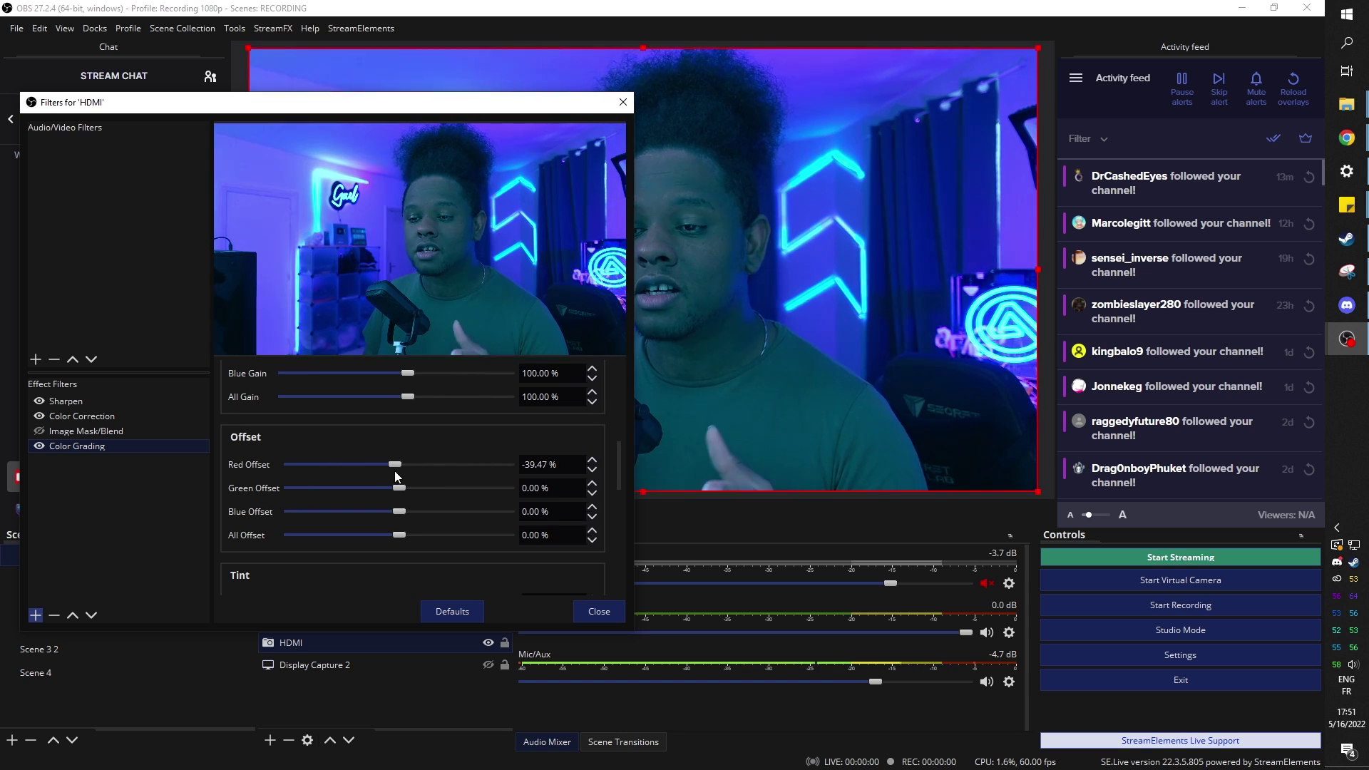
scroll(302, 482, "down", 5)
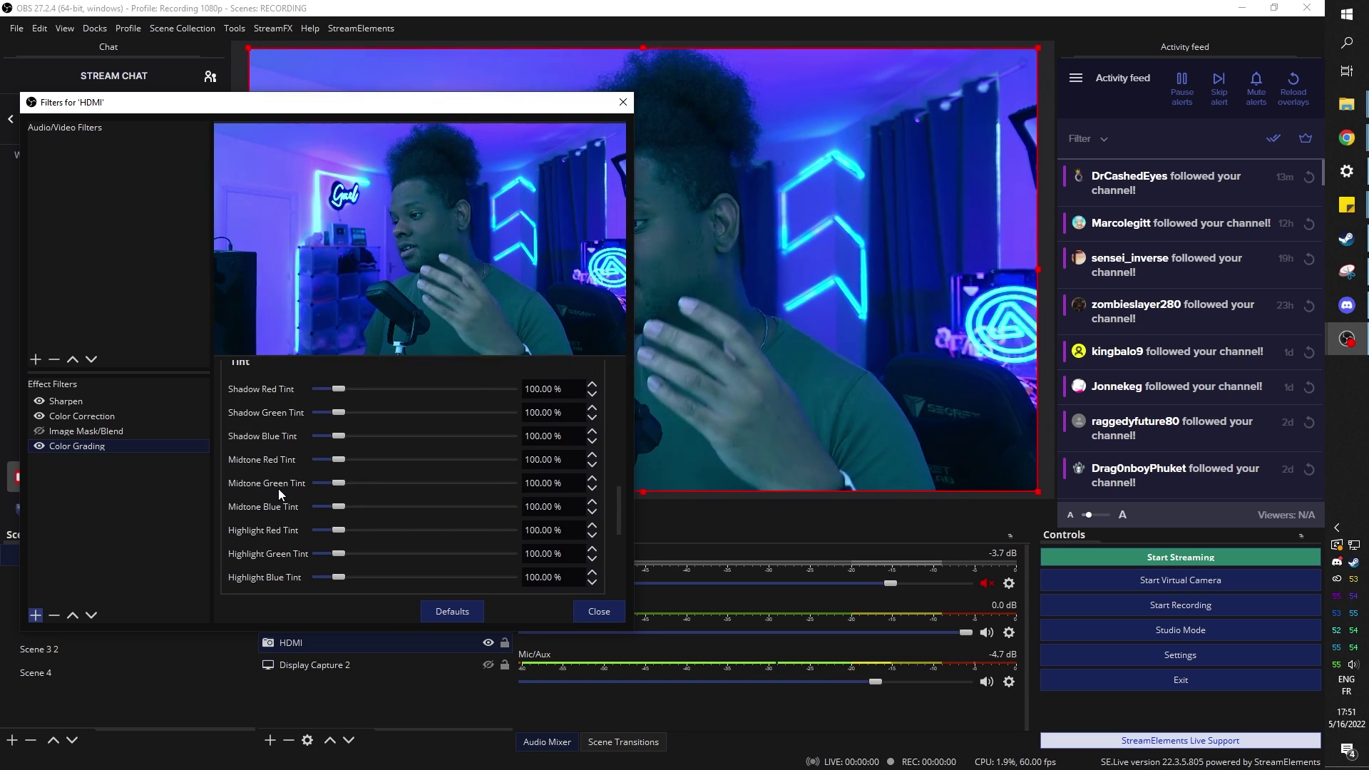
scroll(279, 489, "down", 1)
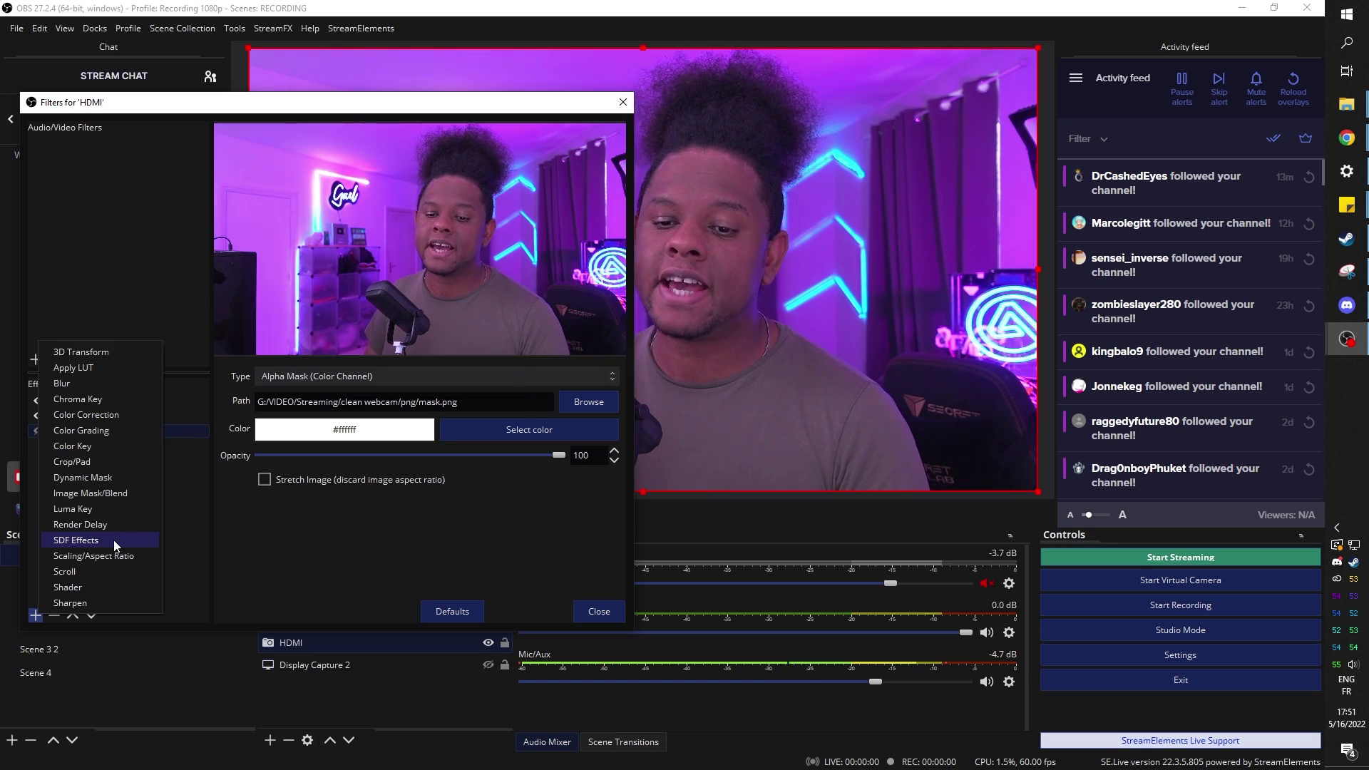
Step: Add an SDF Effects filter to the HDMI camera and tick Outer Shadow
left_click(113, 540)
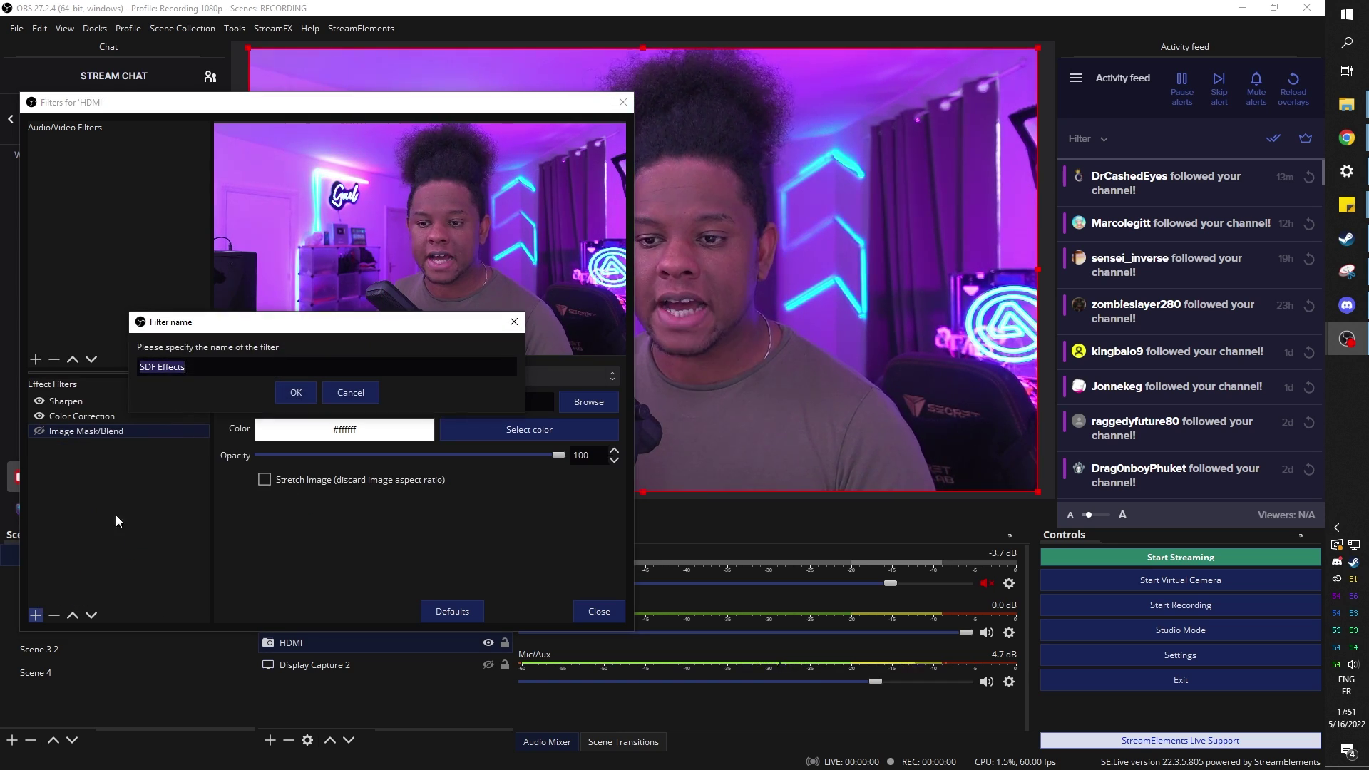
left_click(306, 389)
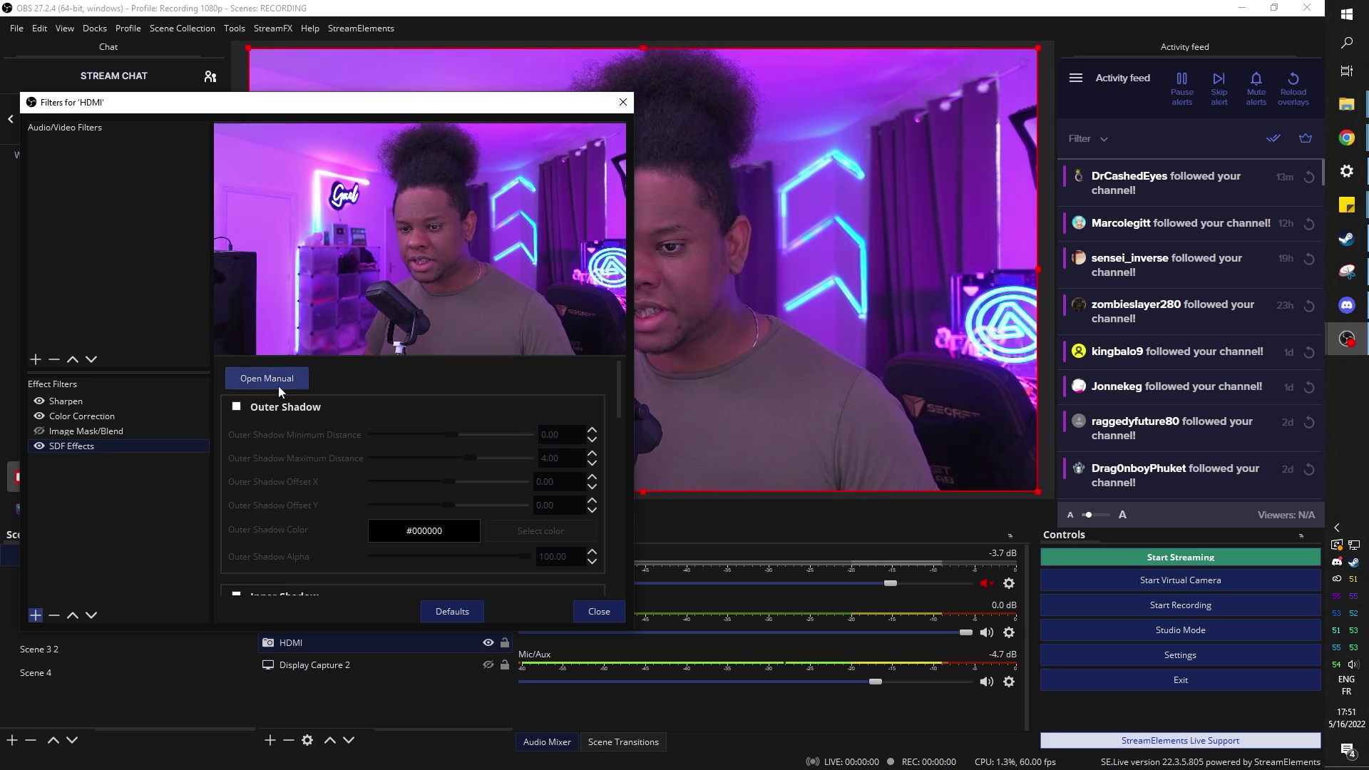
left_click(236, 408)
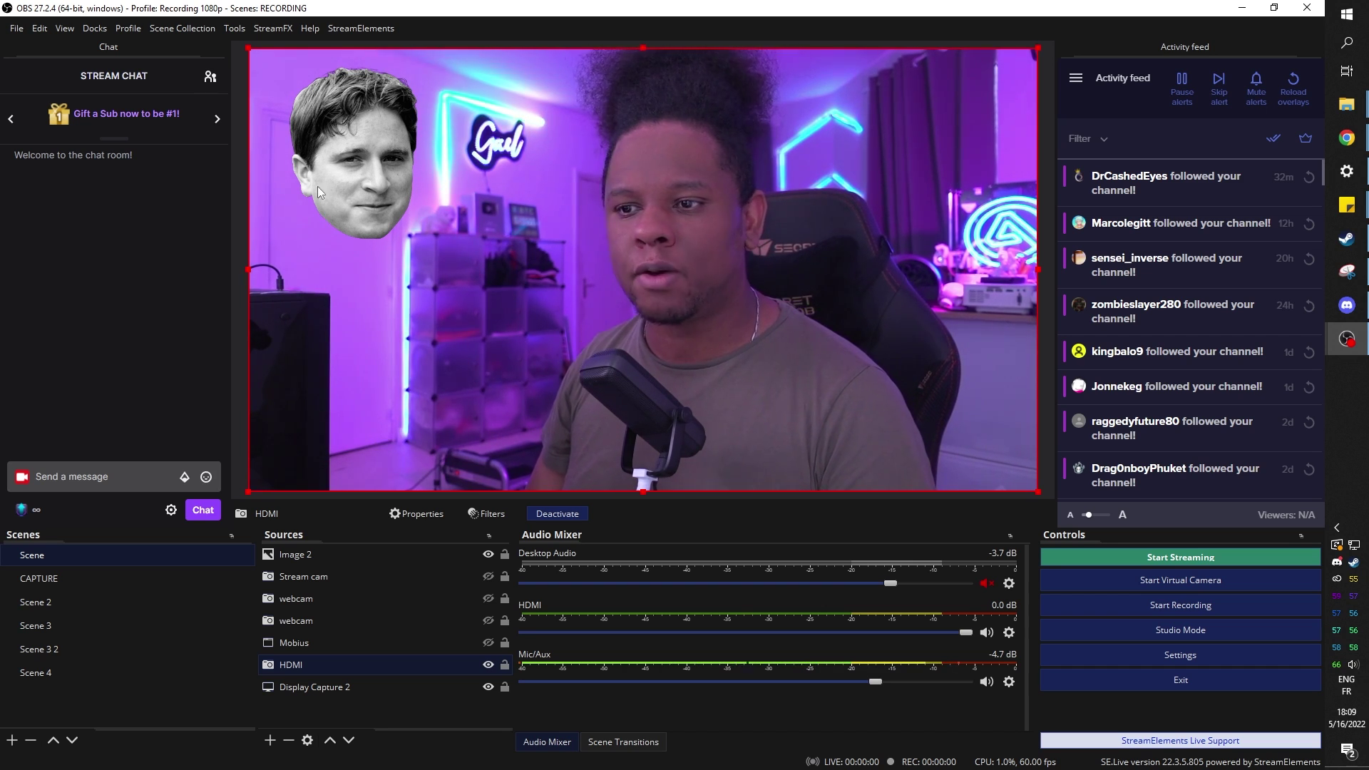
Step: Select the Image 2 face and drag it down and to the right
left_click(349, 170)
left_click(369, 188)
left_click_drag(366, 168, 461, 251)
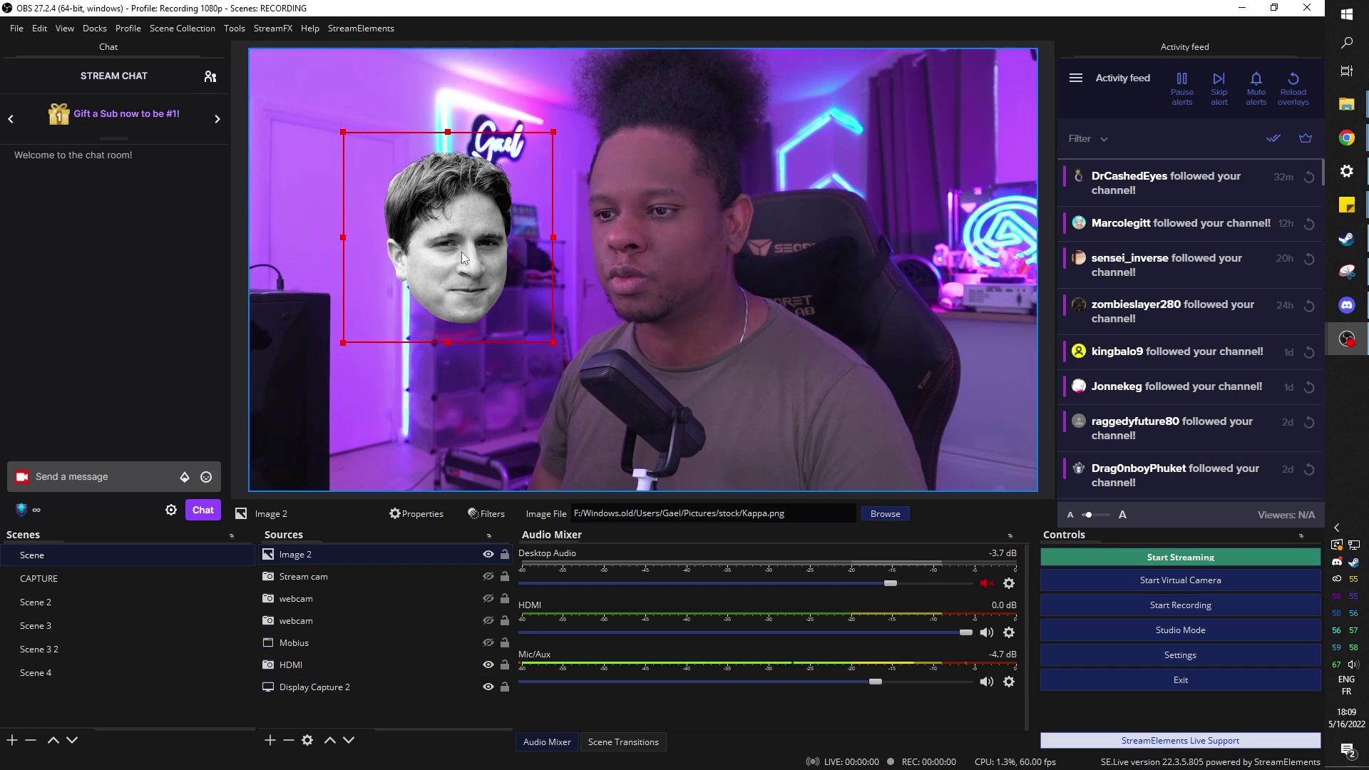
Step: Enable Image 2's SDF outer shadow with offset 18.45 X and -12.62 Y
right_click(289, 559)
left_click(313, 515)
left_click_drag(463, 135, 810, 72)
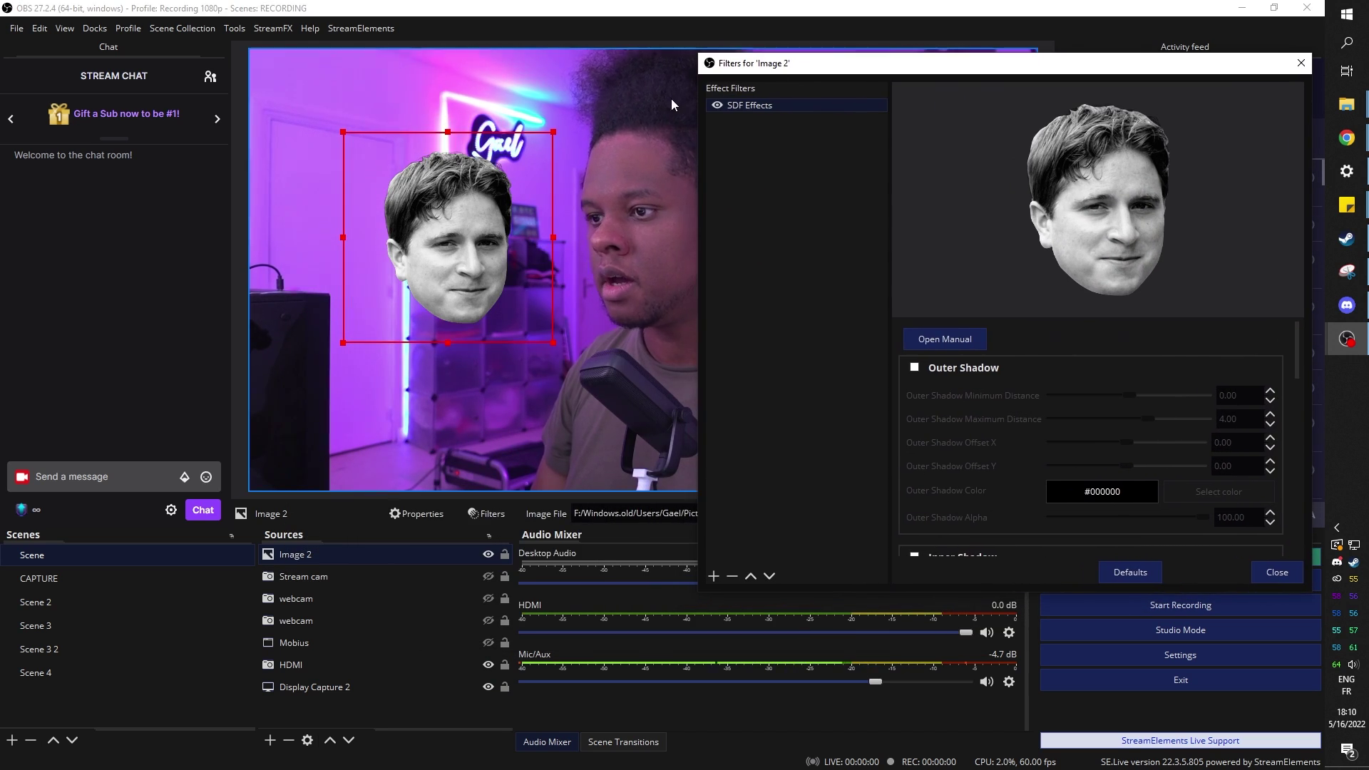
left_click(914, 368)
left_click_drag(1132, 397, 1122, 434)
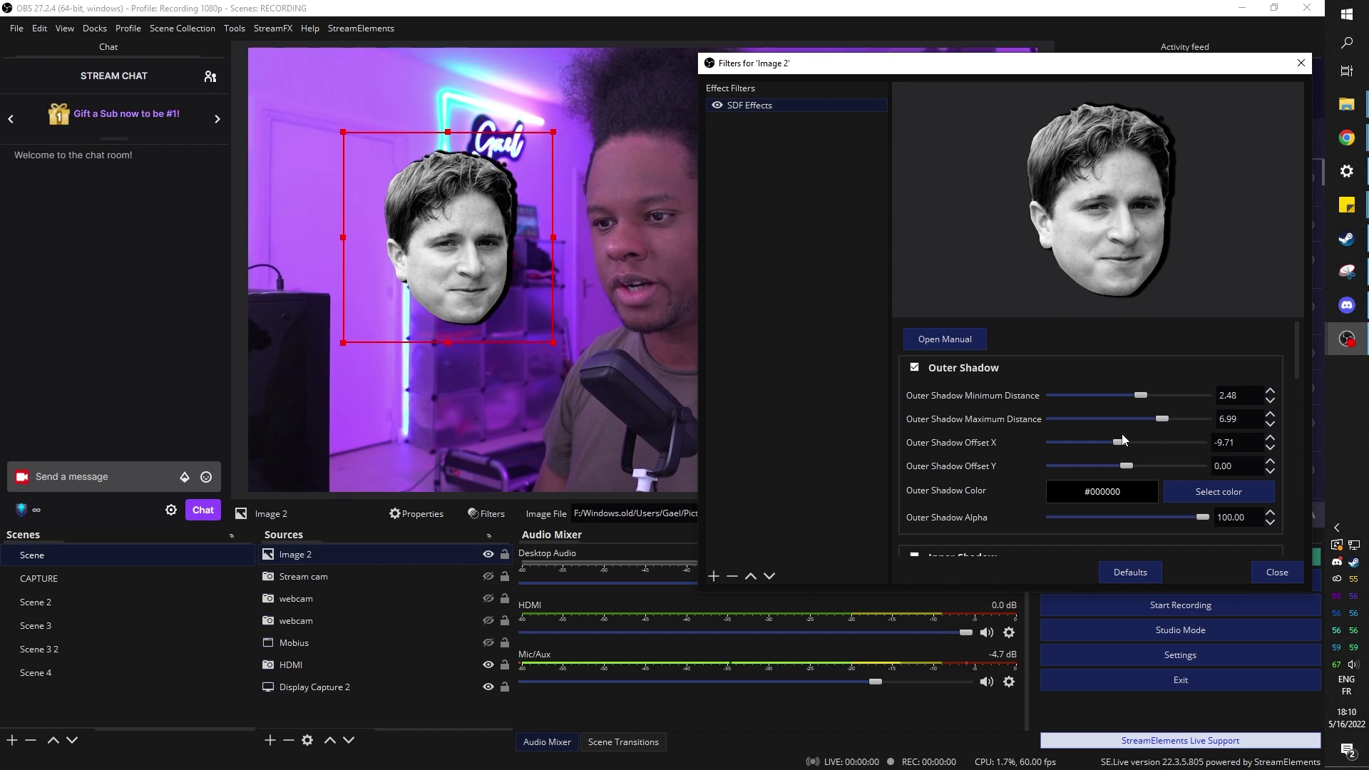
scroll(1120, 434, "up", 5)
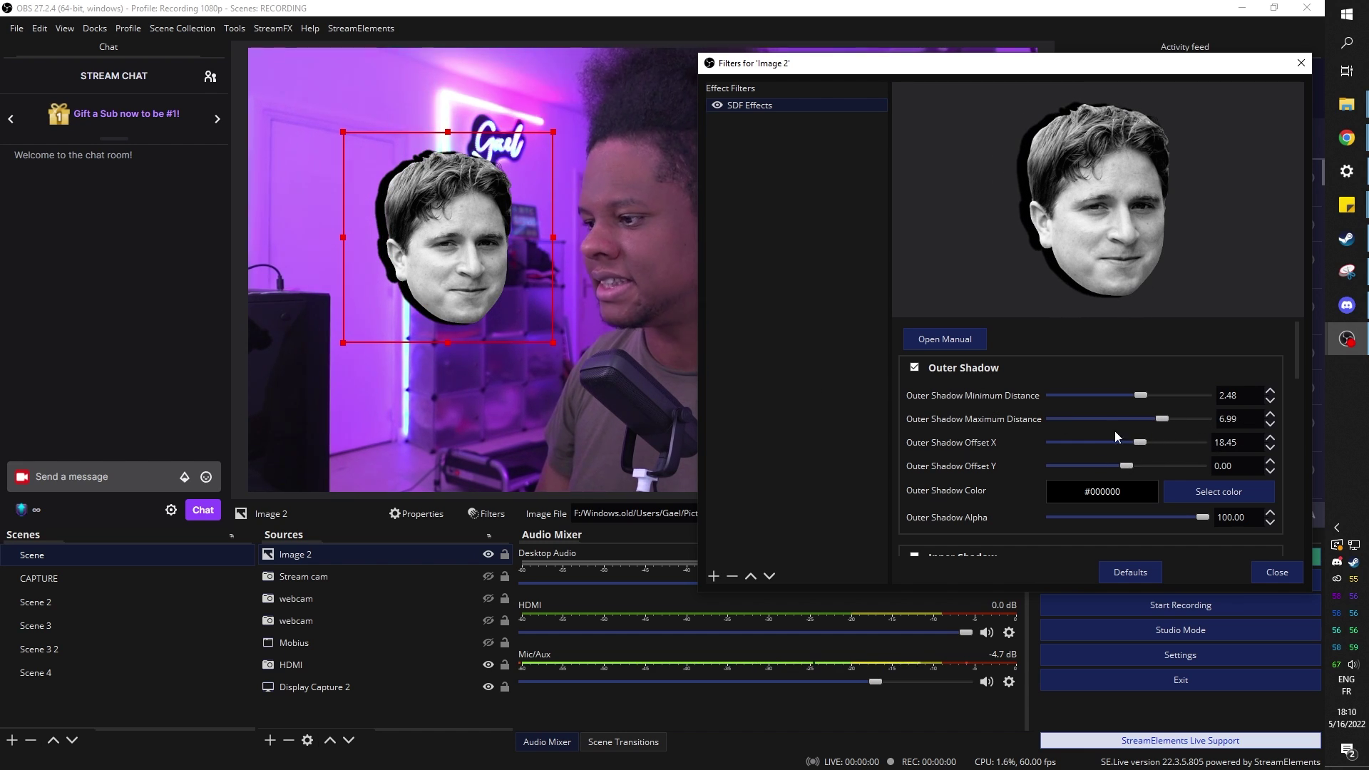
left_click_drag(1126, 467, 1118, 467)
scroll(929, 419, "down", 1)
scroll(929, 419, "up", 2)
scroll(922, 424, "down", 3)
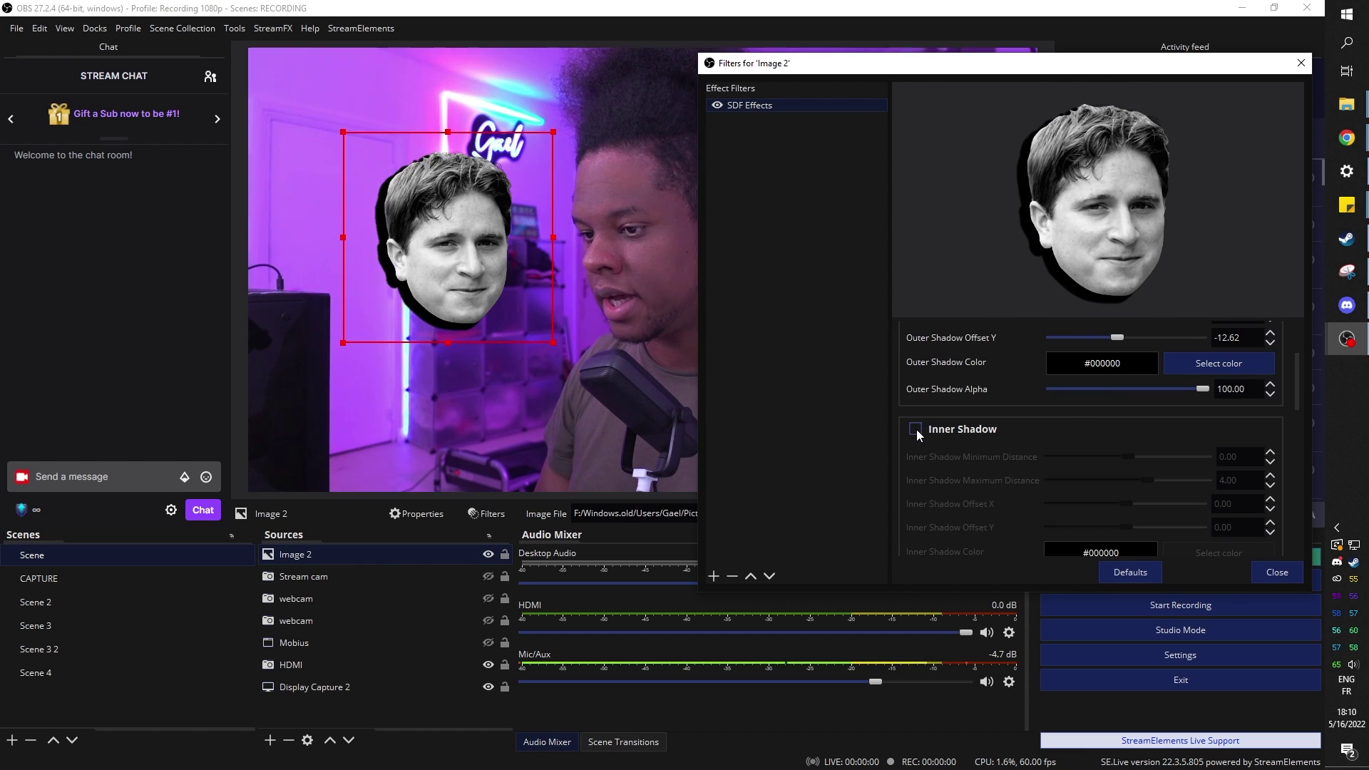
Step: Turn on Image 2's inner shadow and briefly try a white outer glow
left_click(915, 429)
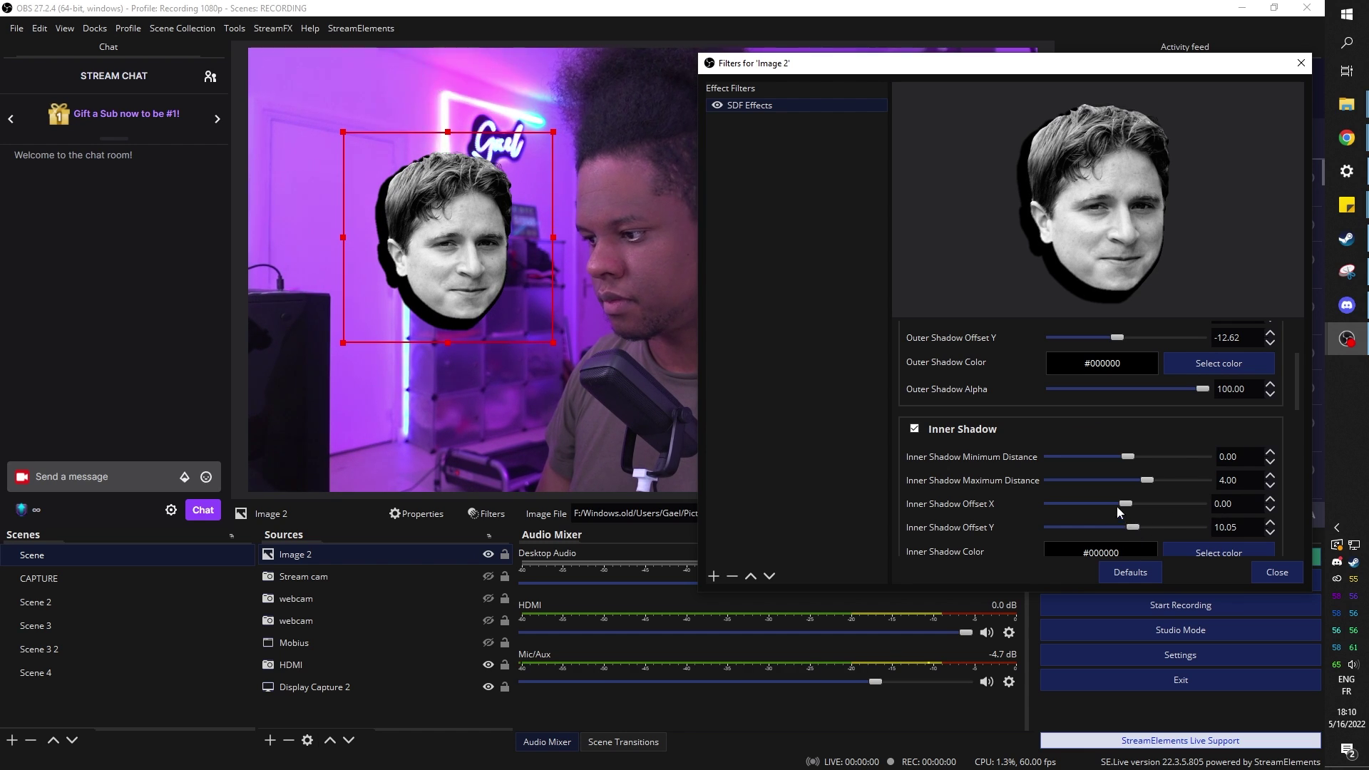
scroll(1116, 506, "up", 3)
scroll(931, 413, "down", 4)
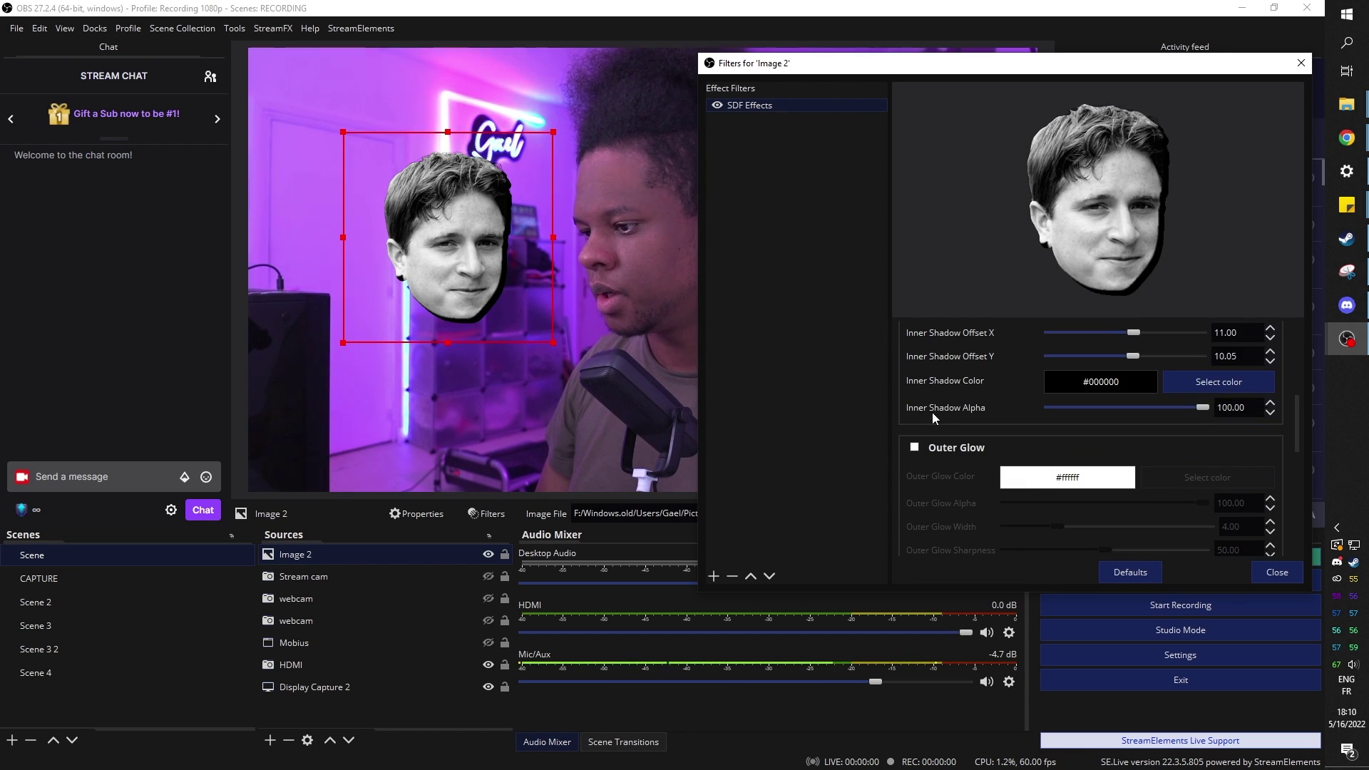
left_click(916, 449)
scroll(1013, 492, "down", 1)
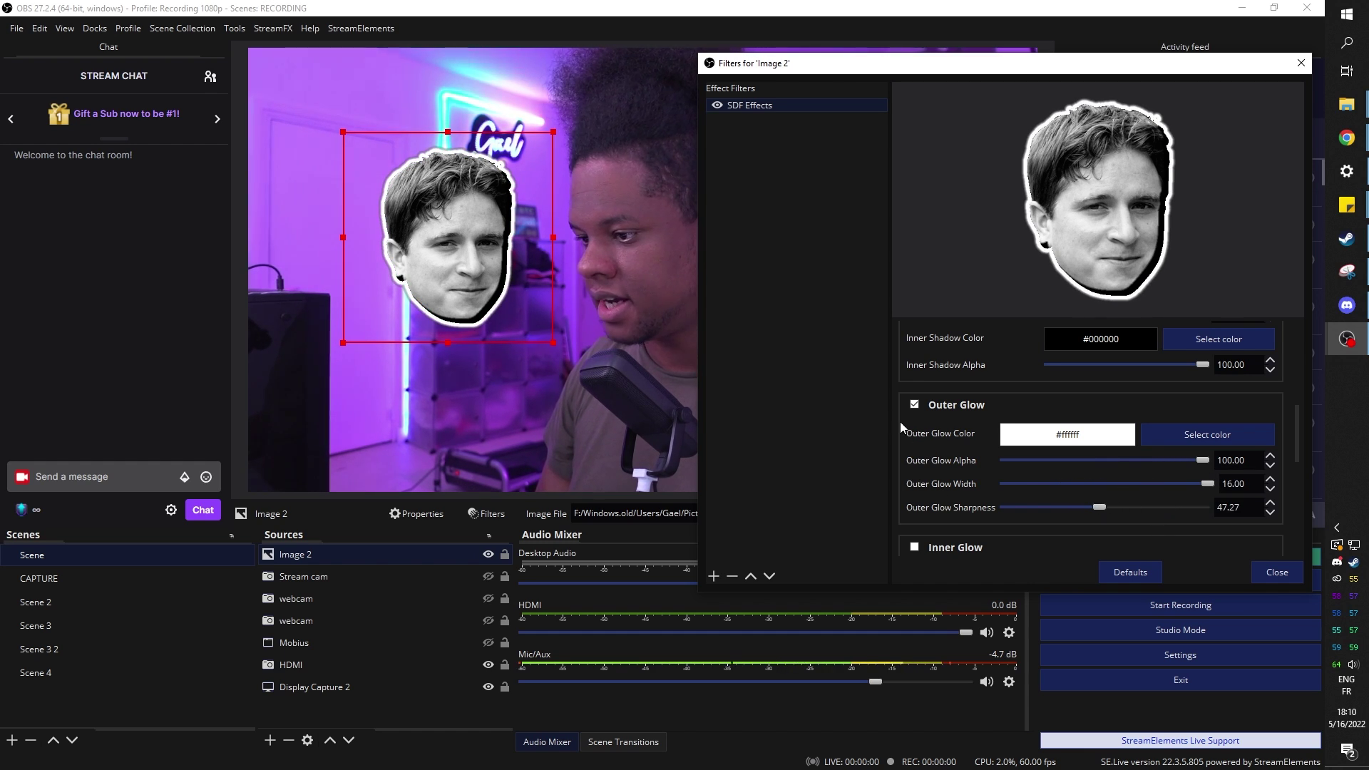
left_click(916, 406)
scroll(934, 428, "up", 1)
scroll(943, 444, "down", 1)
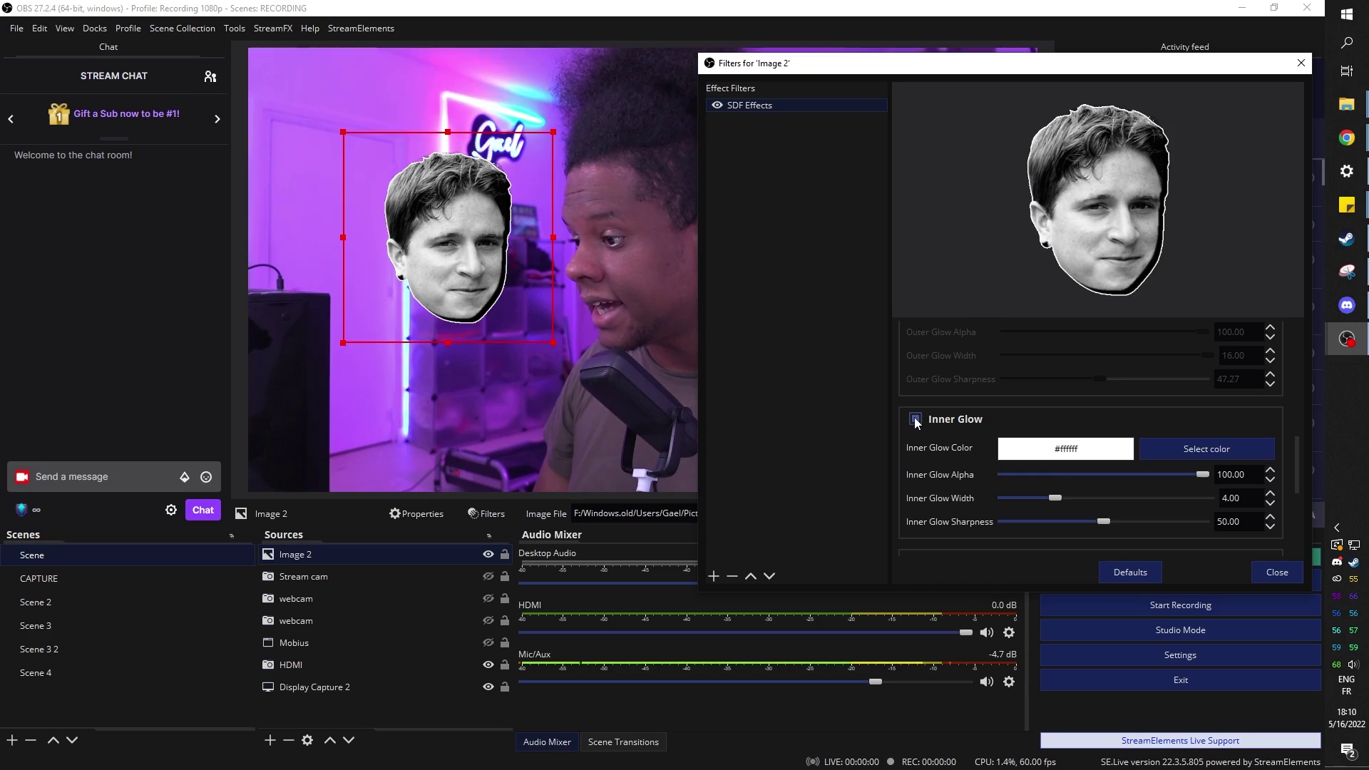
scroll(938, 475, "down", 2)
scroll(938, 476, "down", 2)
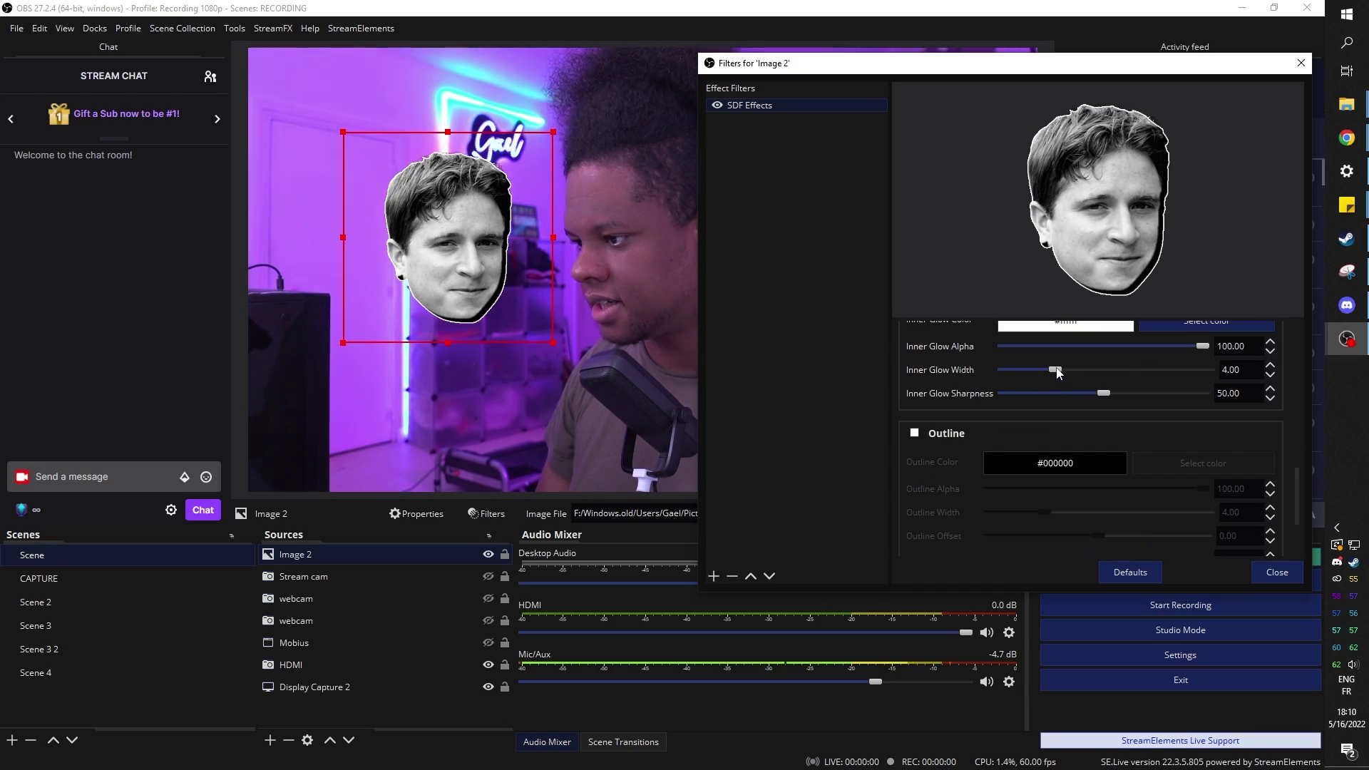
scroll(908, 426, "down", 1)
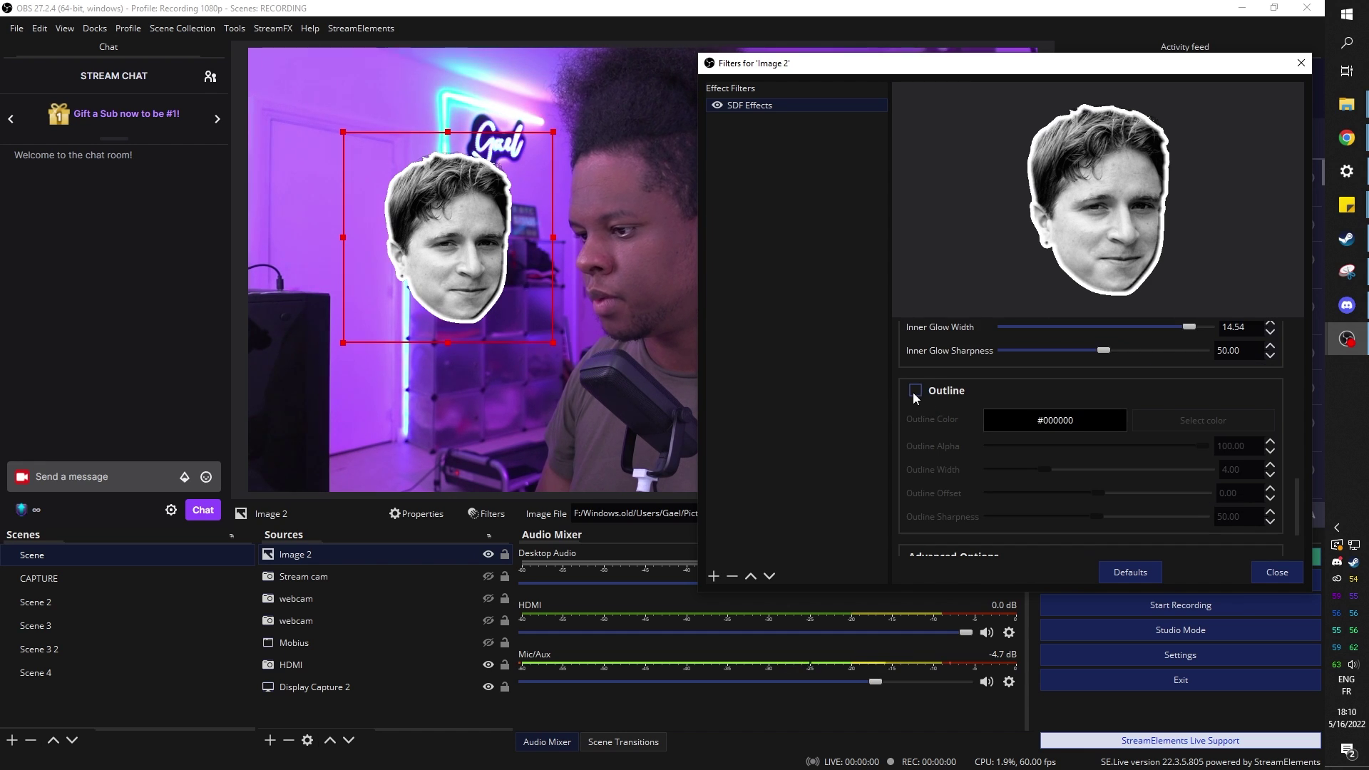
Step: Add a black outline of width 14.32, offset 16.00 and sharpness about 93
left_click(915, 392)
left_click_drag(1044, 469, 1186, 467)
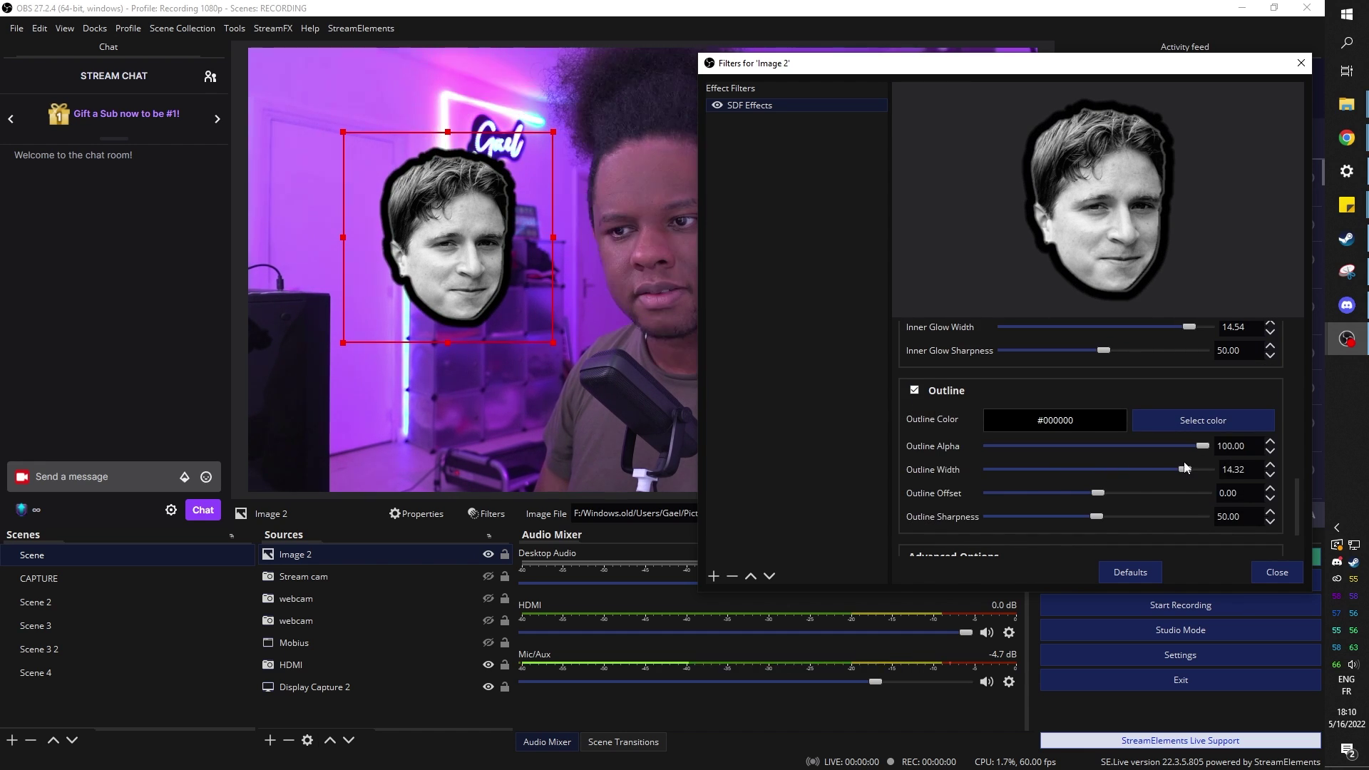
left_click_drag(1099, 494, 1189, 482)
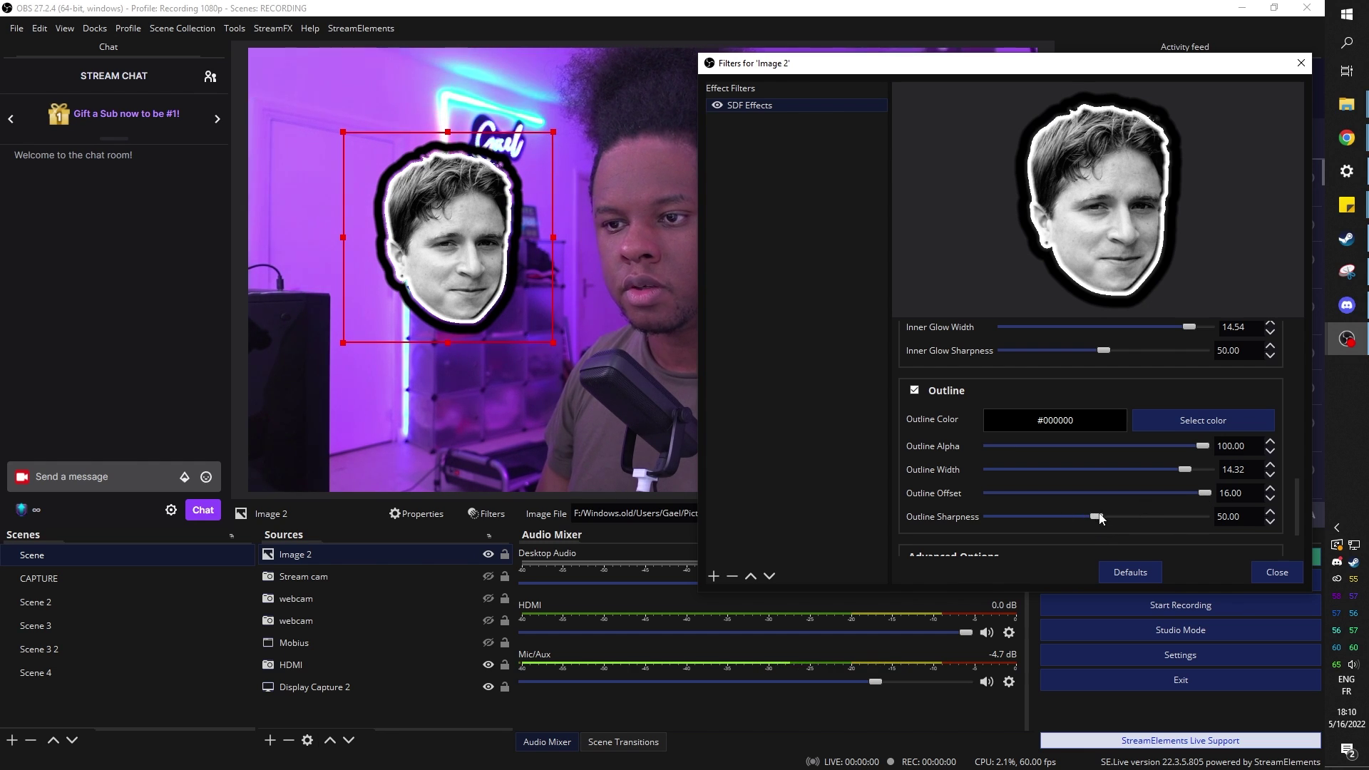
left_click_drag(1115, 518, 1187, 506)
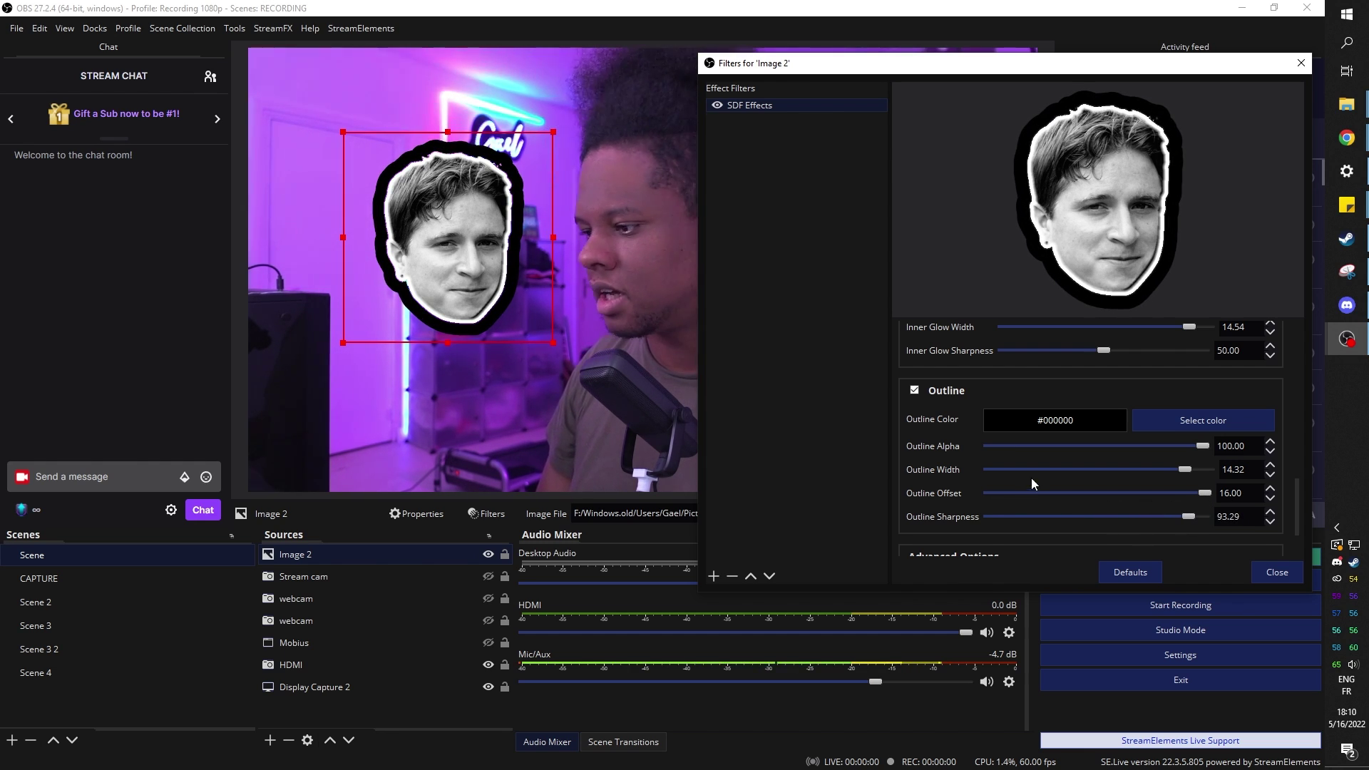
scroll(1031, 477, "down", 2)
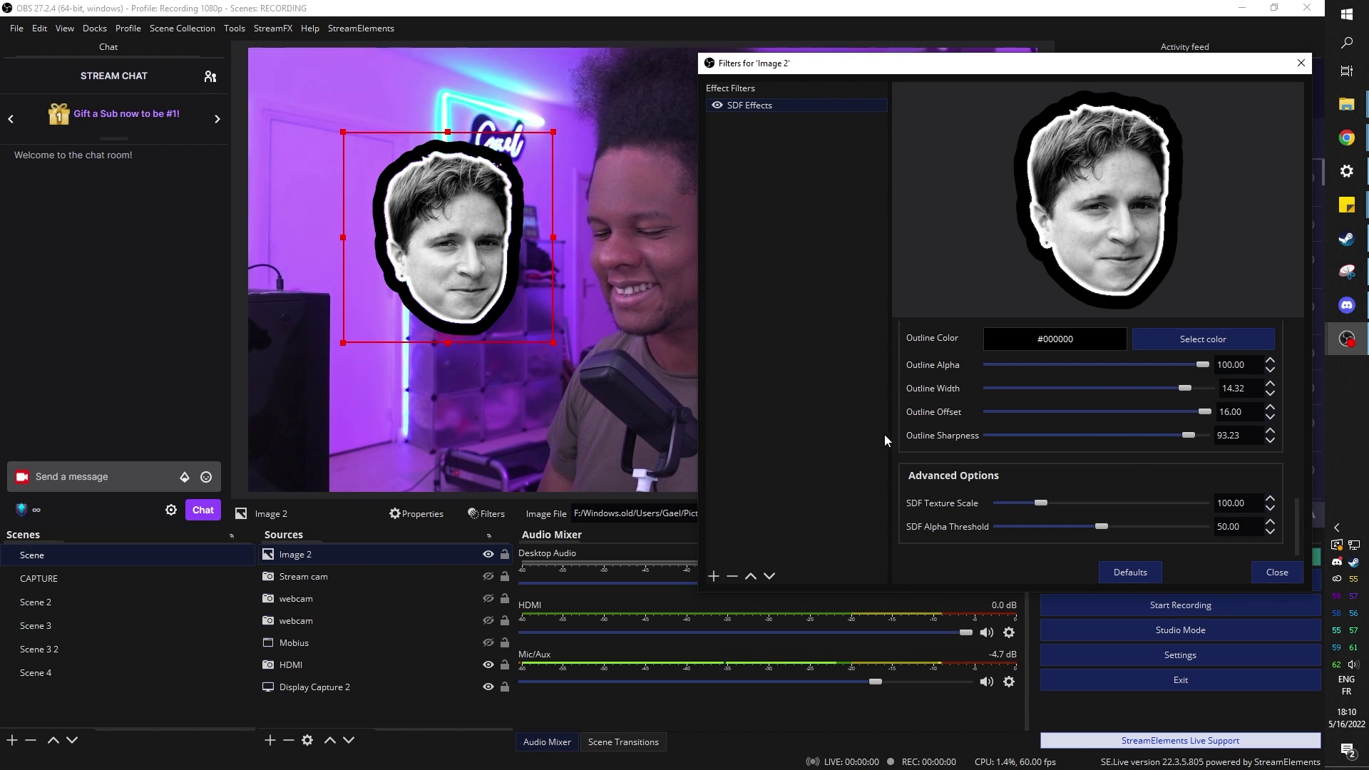
key("Escape")
Step: Enable the Shader filter in the HDMI camera's filters
right_click(297, 666)
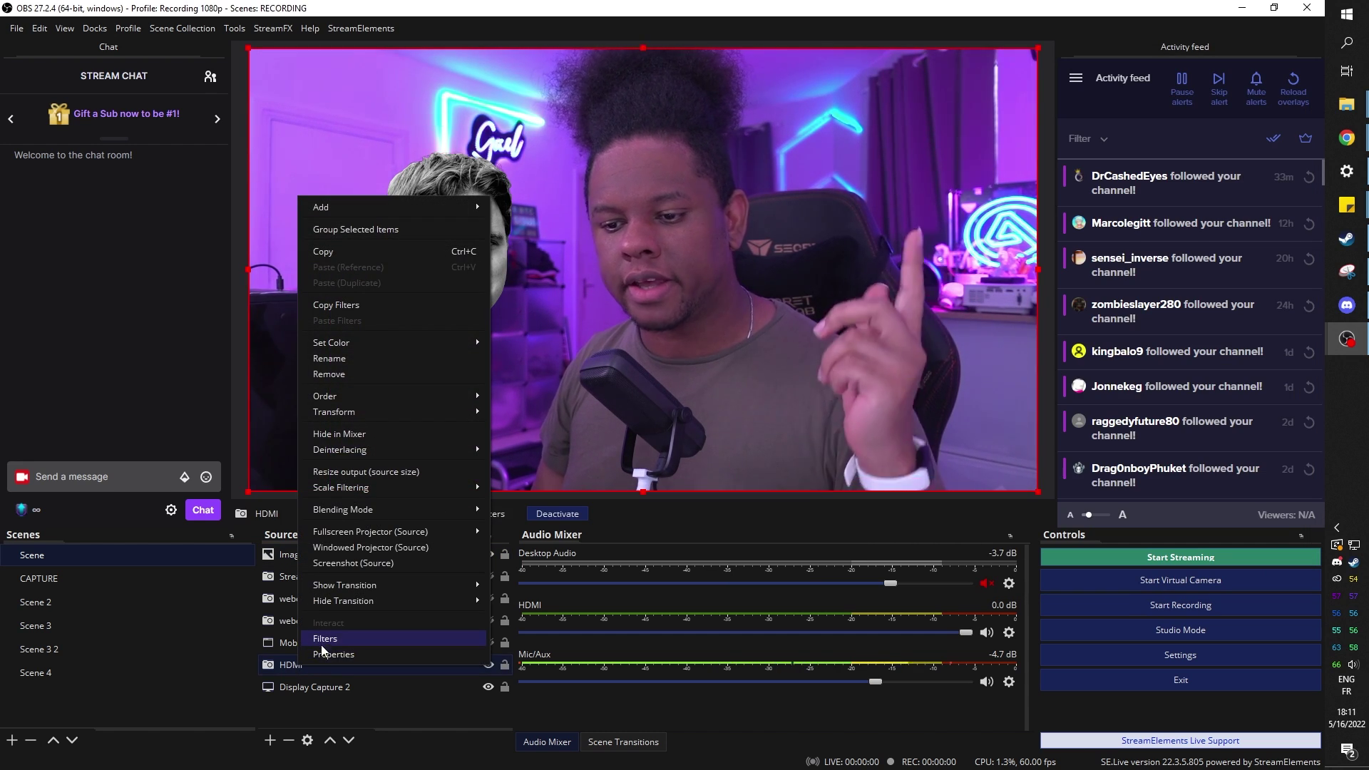
left_click(323, 642)
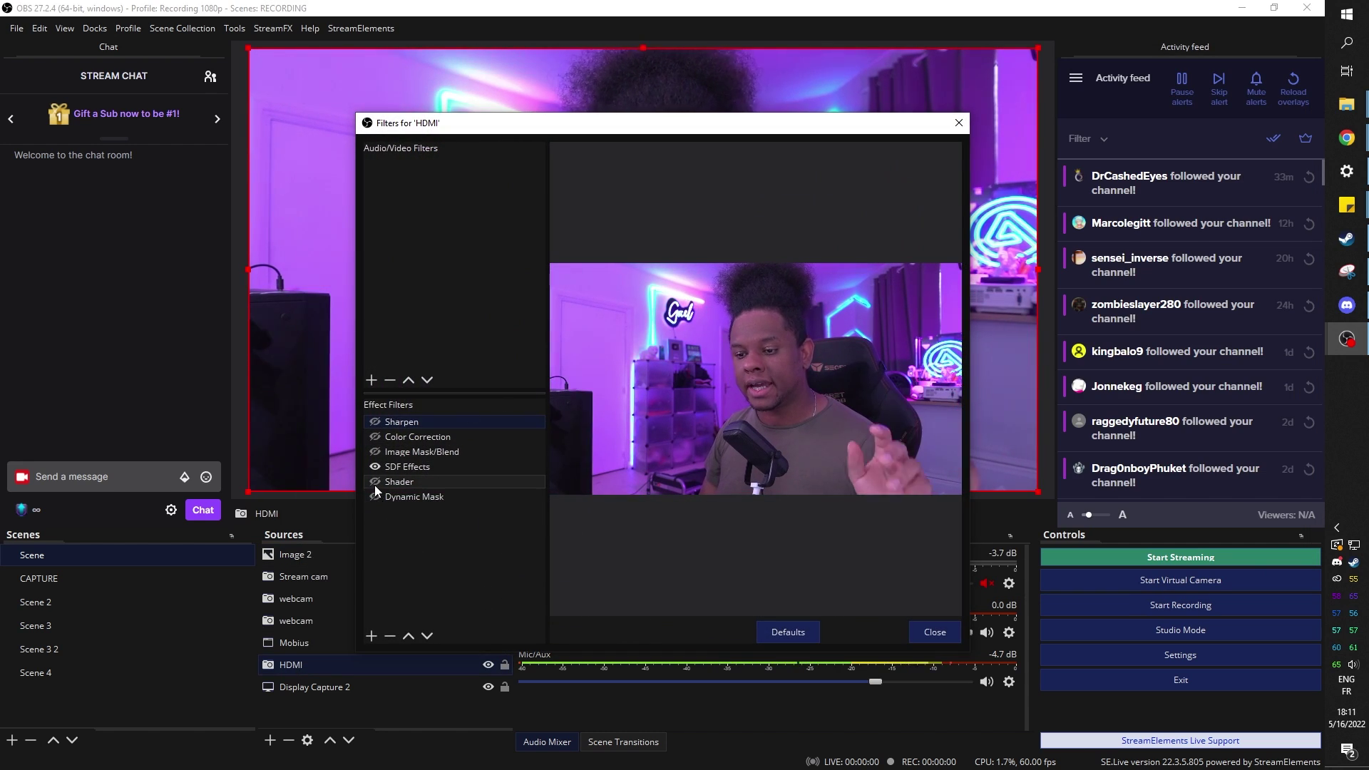
left_click(391, 482)
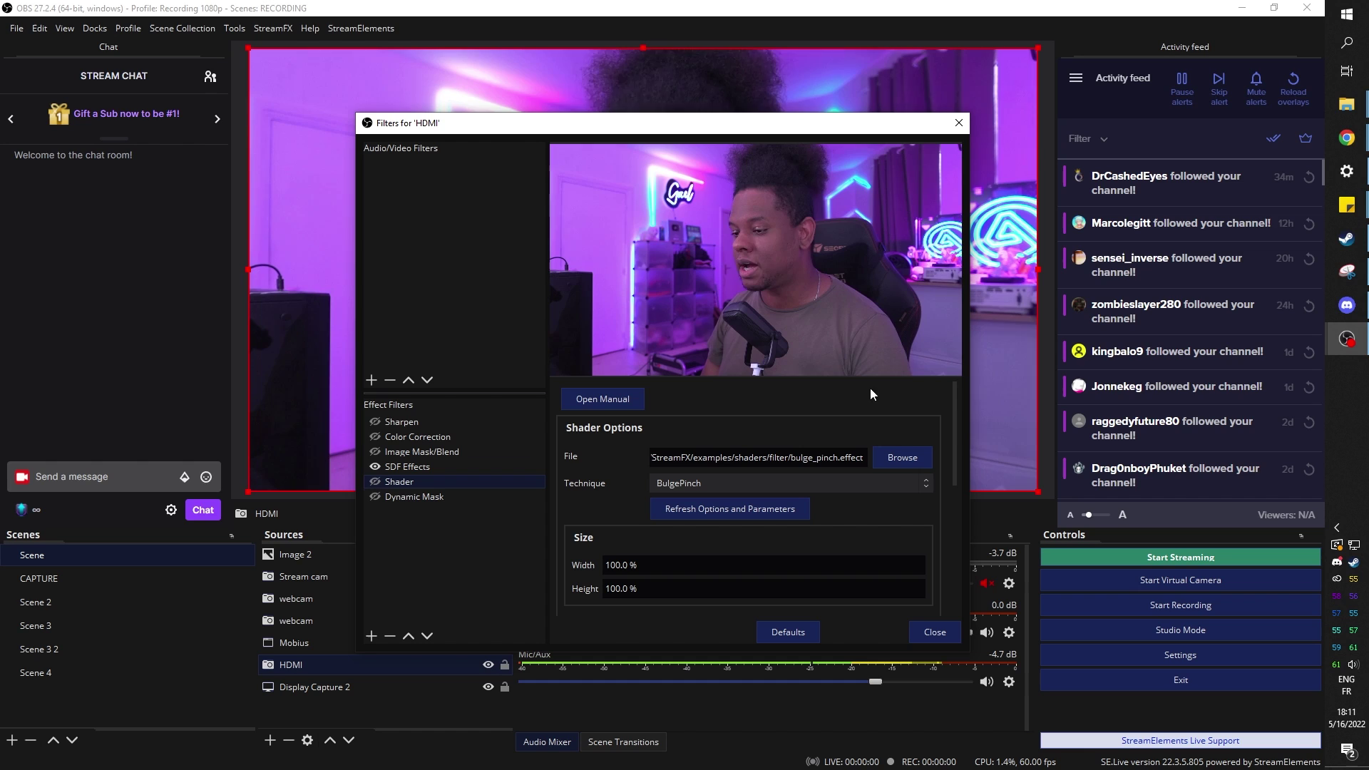
left_click(376, 481)
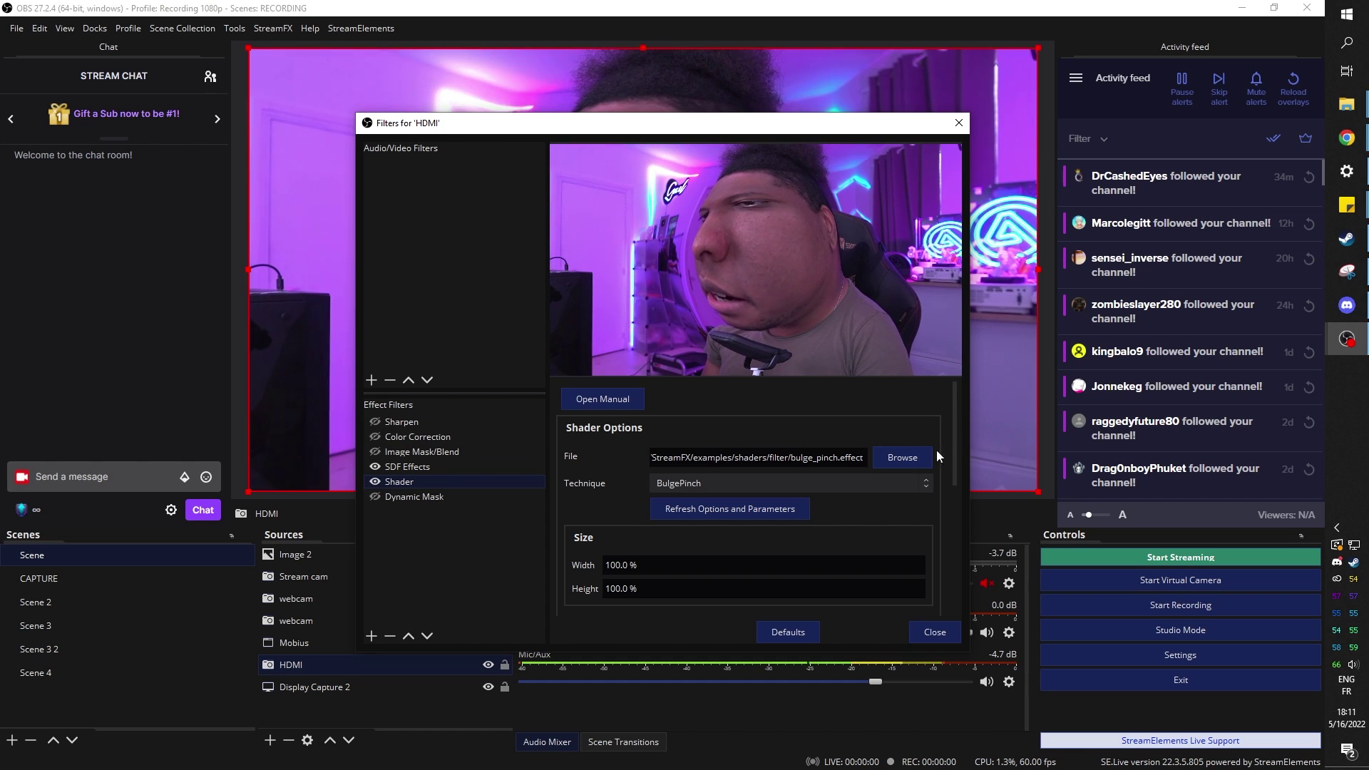
Step: Load bulge_pinch.effect from StreamFX's examples/shaders/filter folder into the Shader filter
left_click(901, 457)
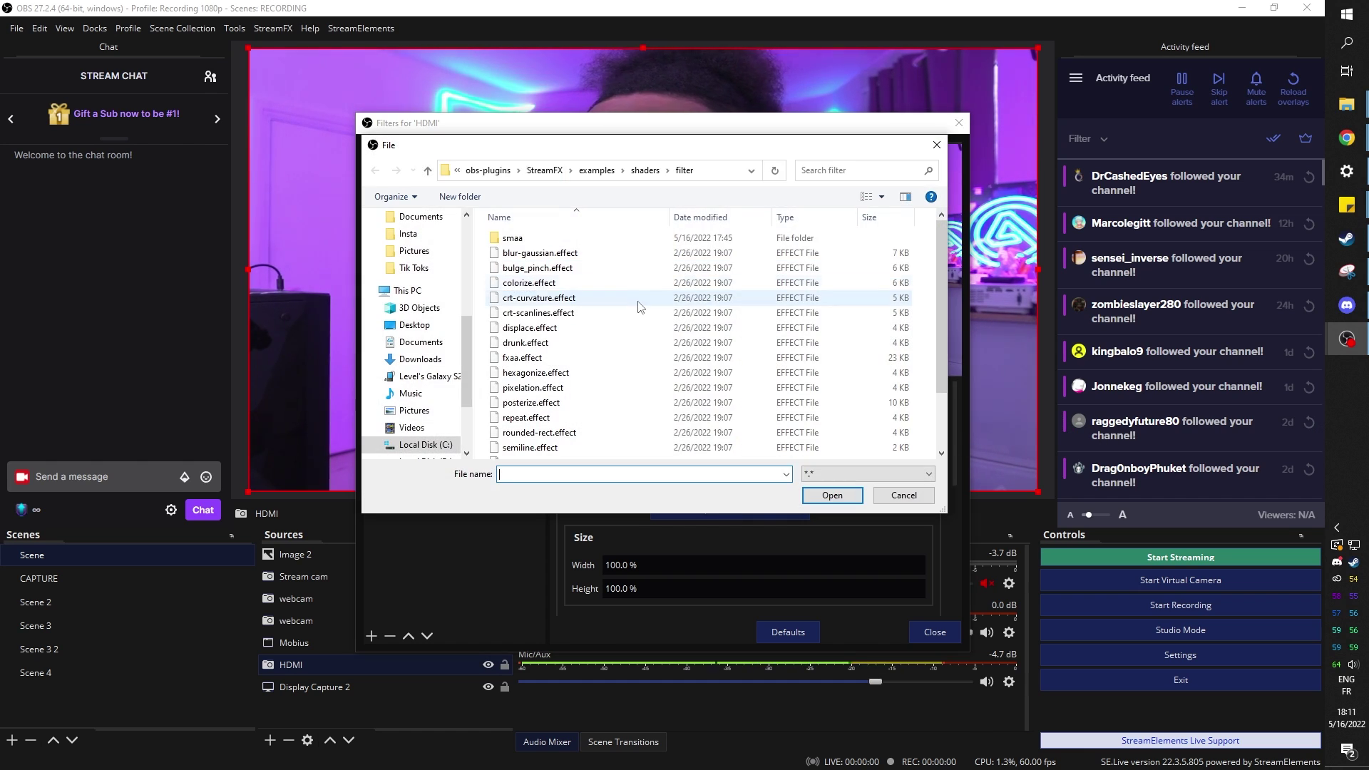
left_click(598, 177)
double_click(510, 254)
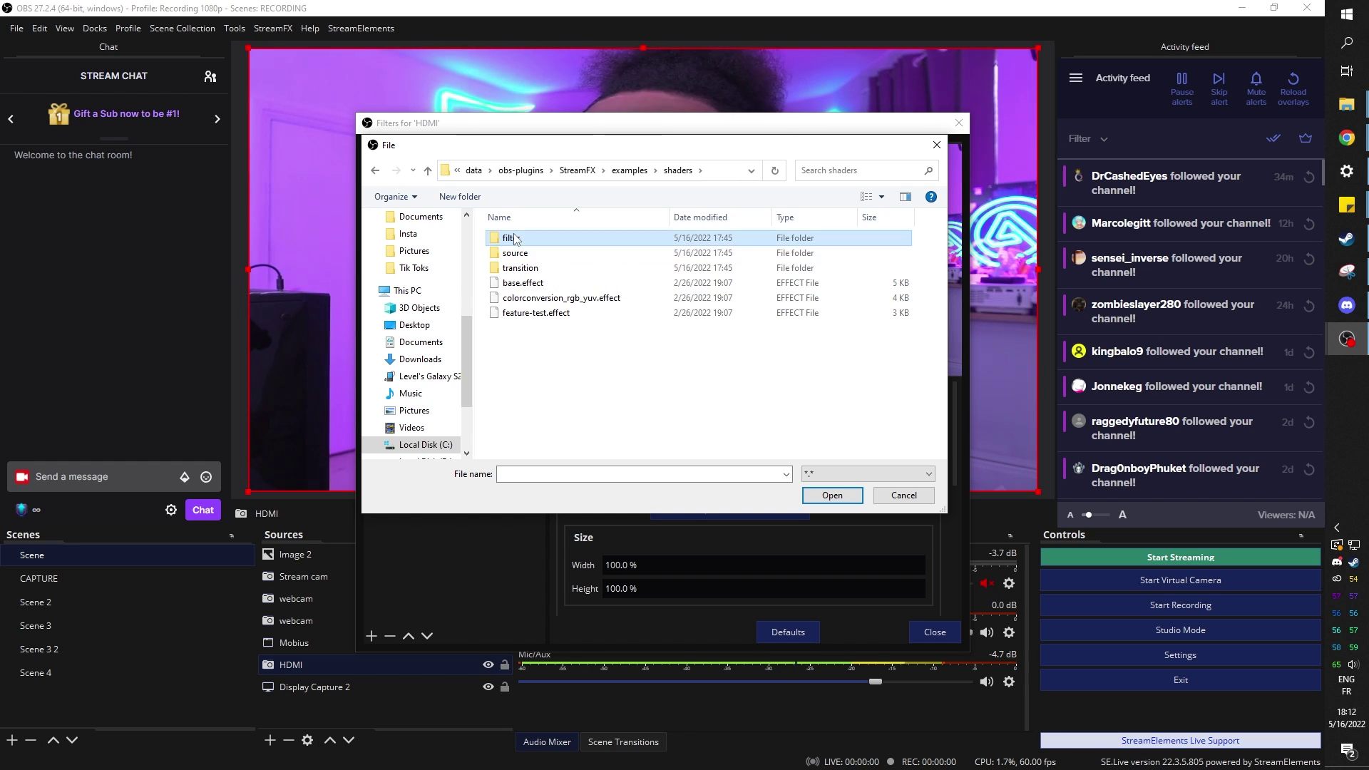
double_click(511, 238)
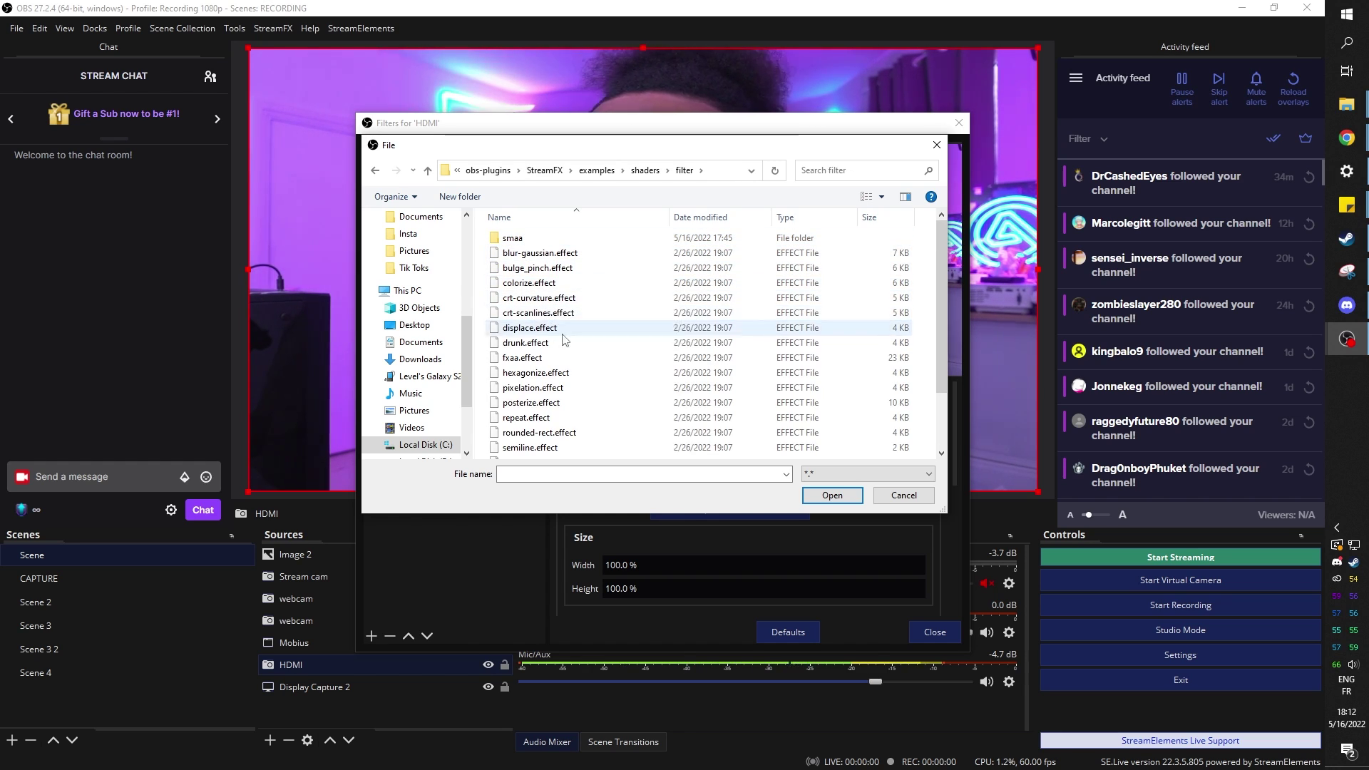
double_click(528, 270)
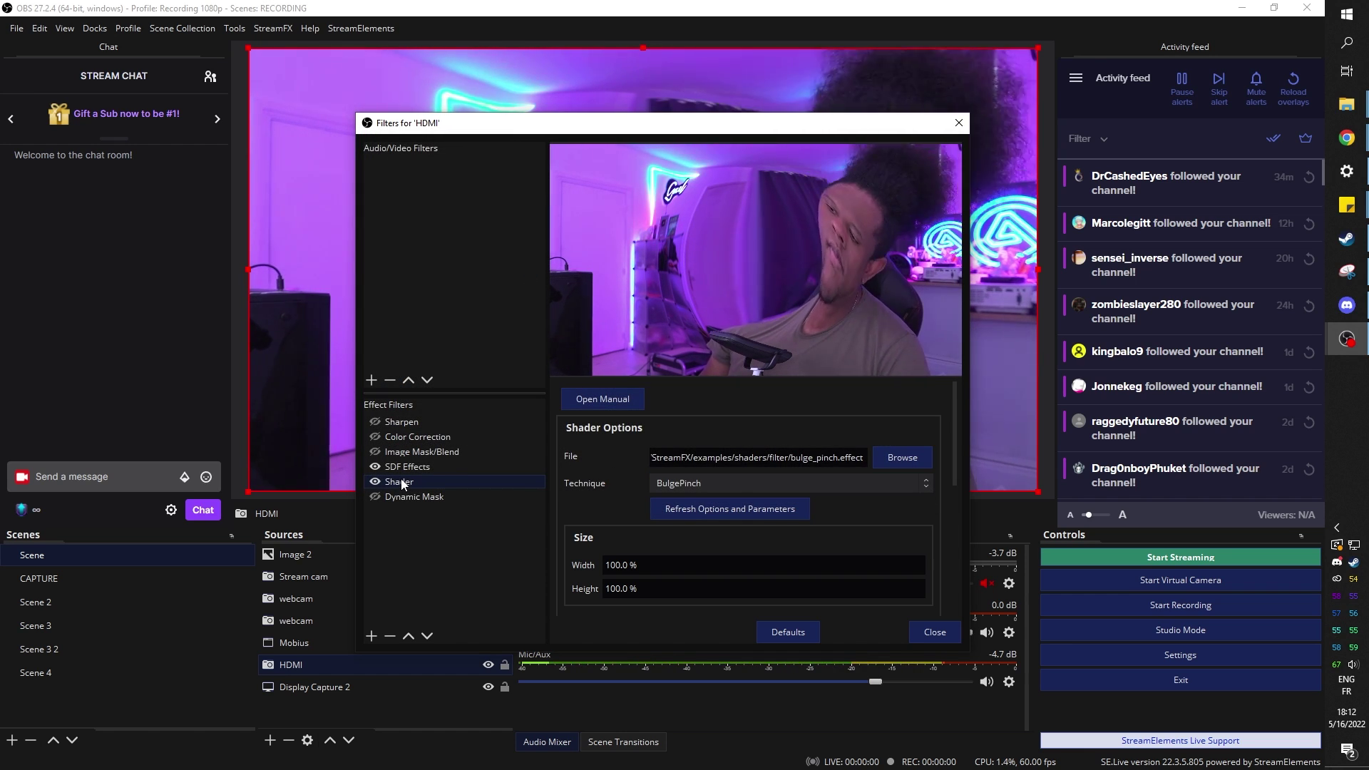
Step: Swap the shader to hexagonize.effect, then switch the Shader filter off
left_click(892, 458)
scroll(550, 412, "down", 1)
scroll(550, 412, "up", 1)
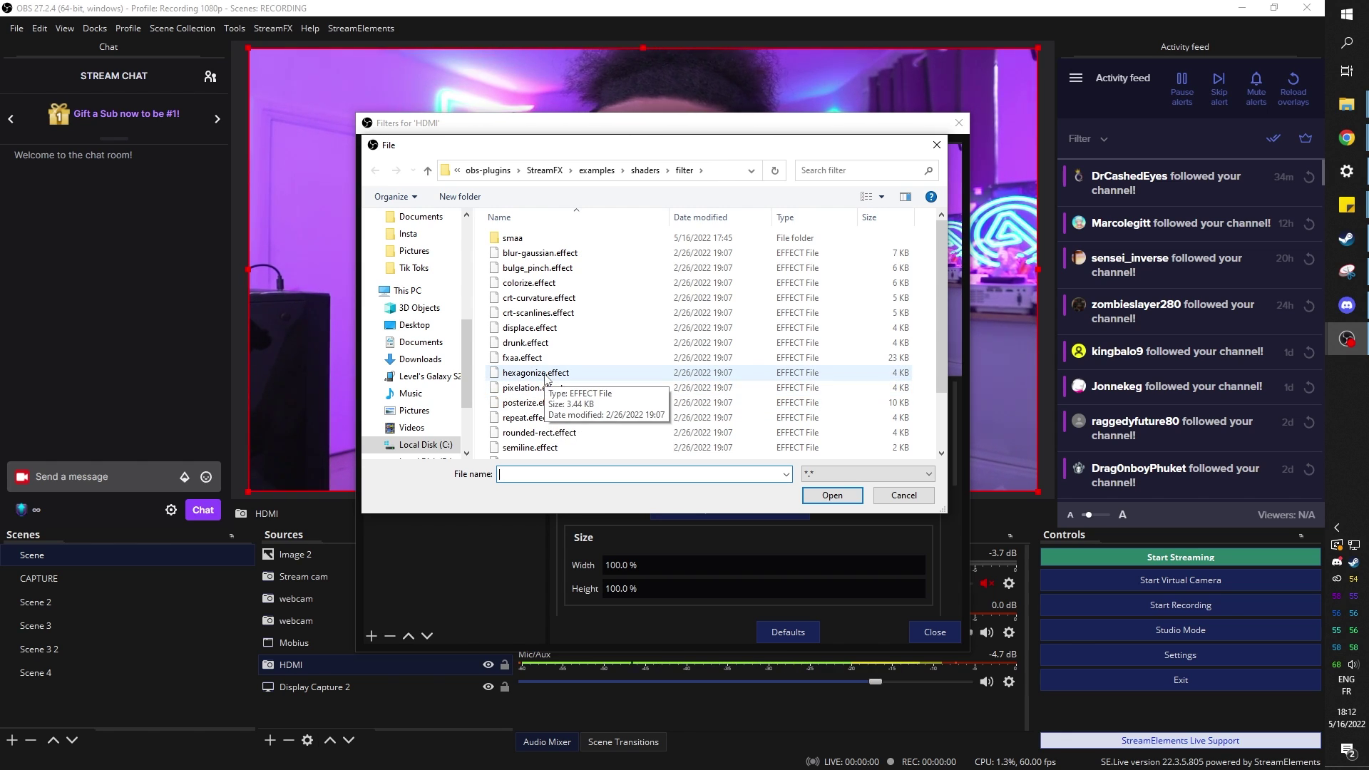
double_click(544, 378)
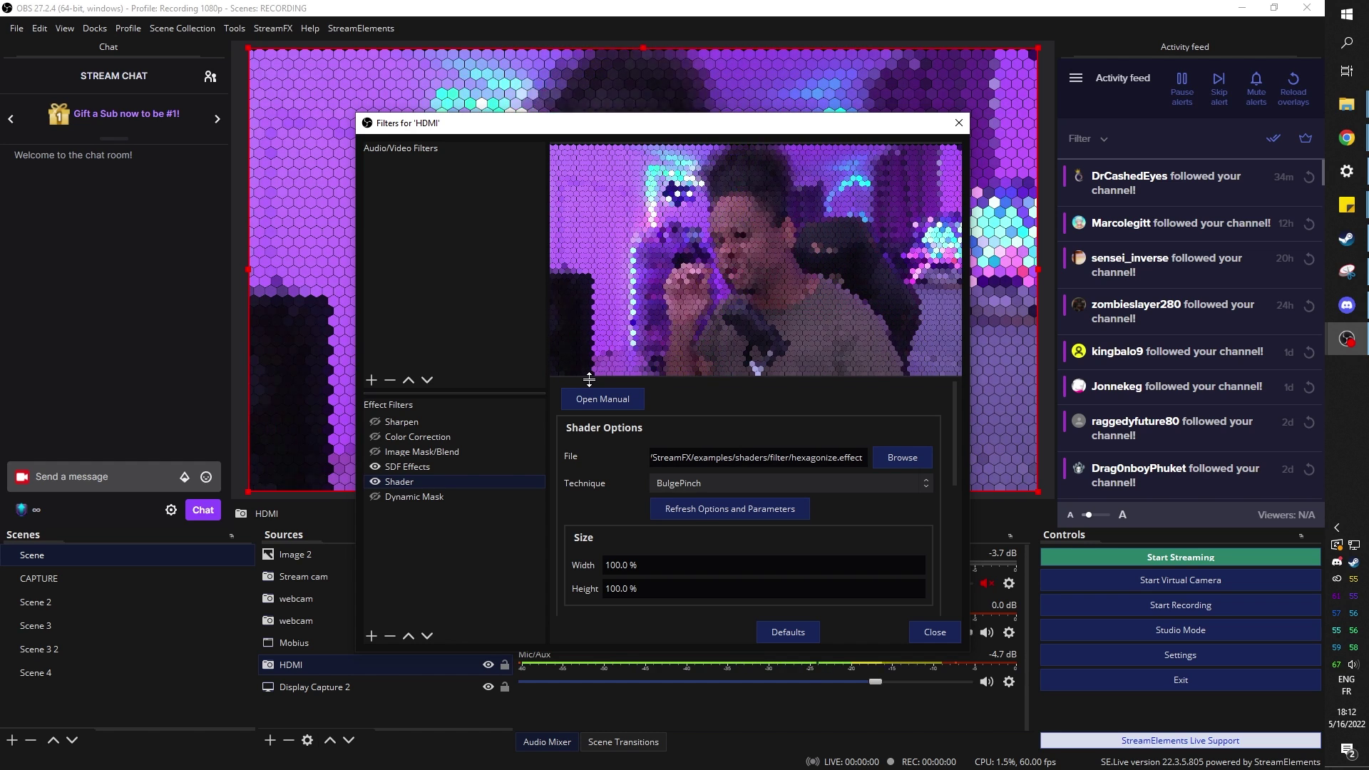
left_click(374, 481)
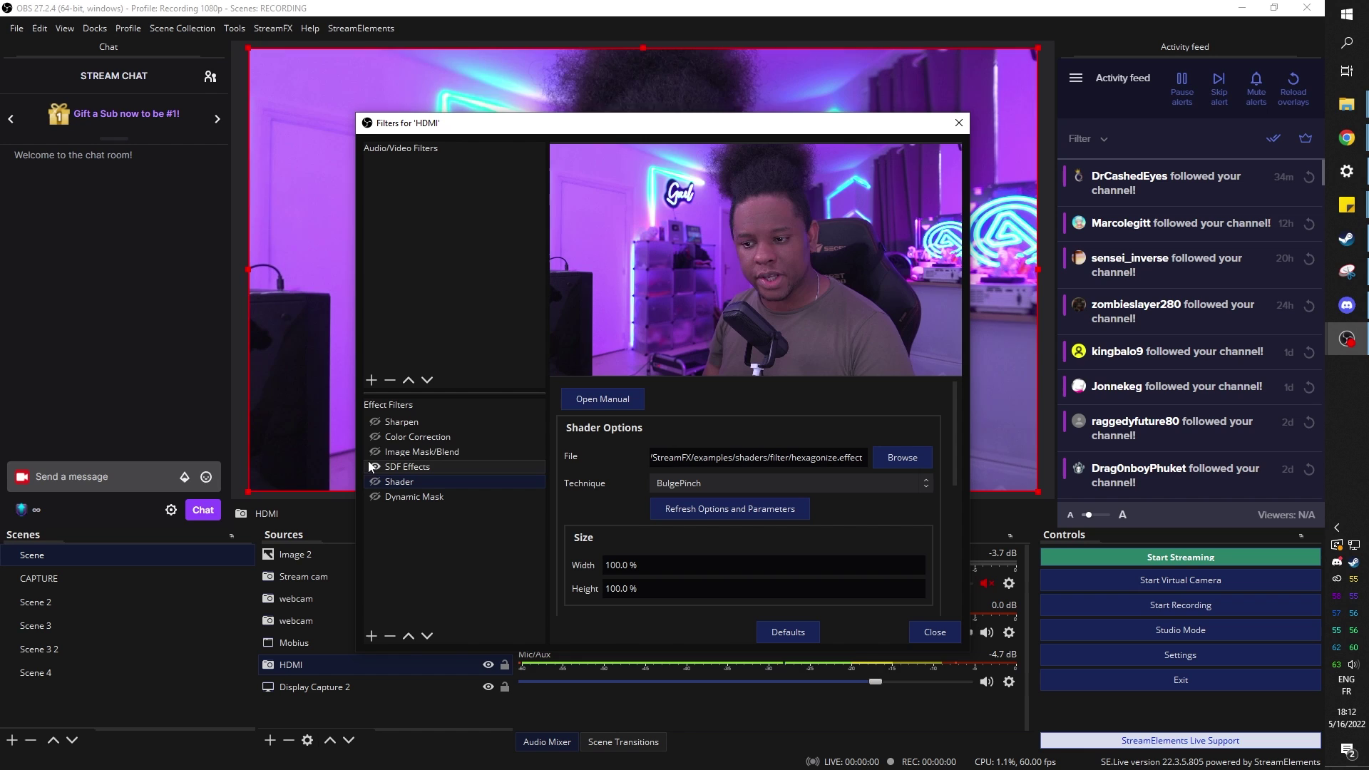
Step: Select the Dynamic Mask filter and set its Input Source to Image 2
left_click(394, 497)
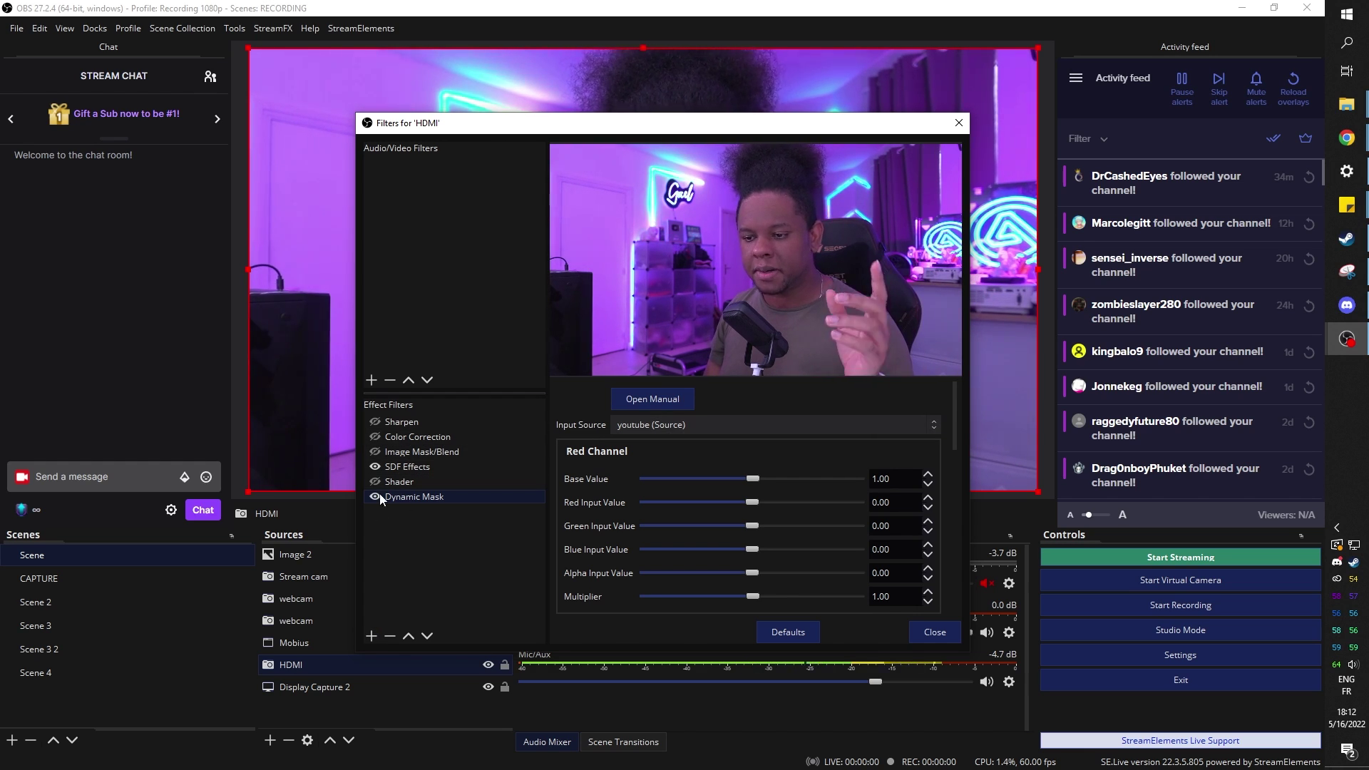
left_click(375, 451)
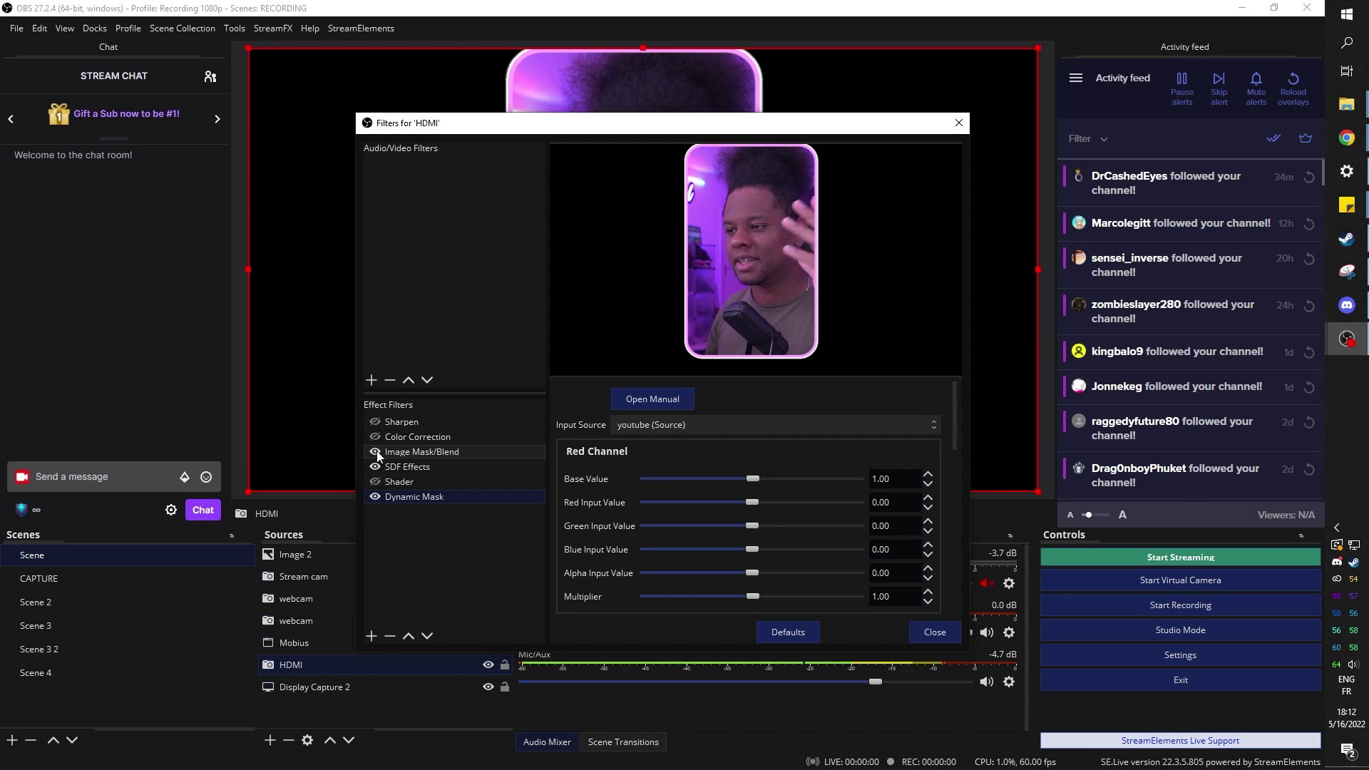
left_click(375, 451)
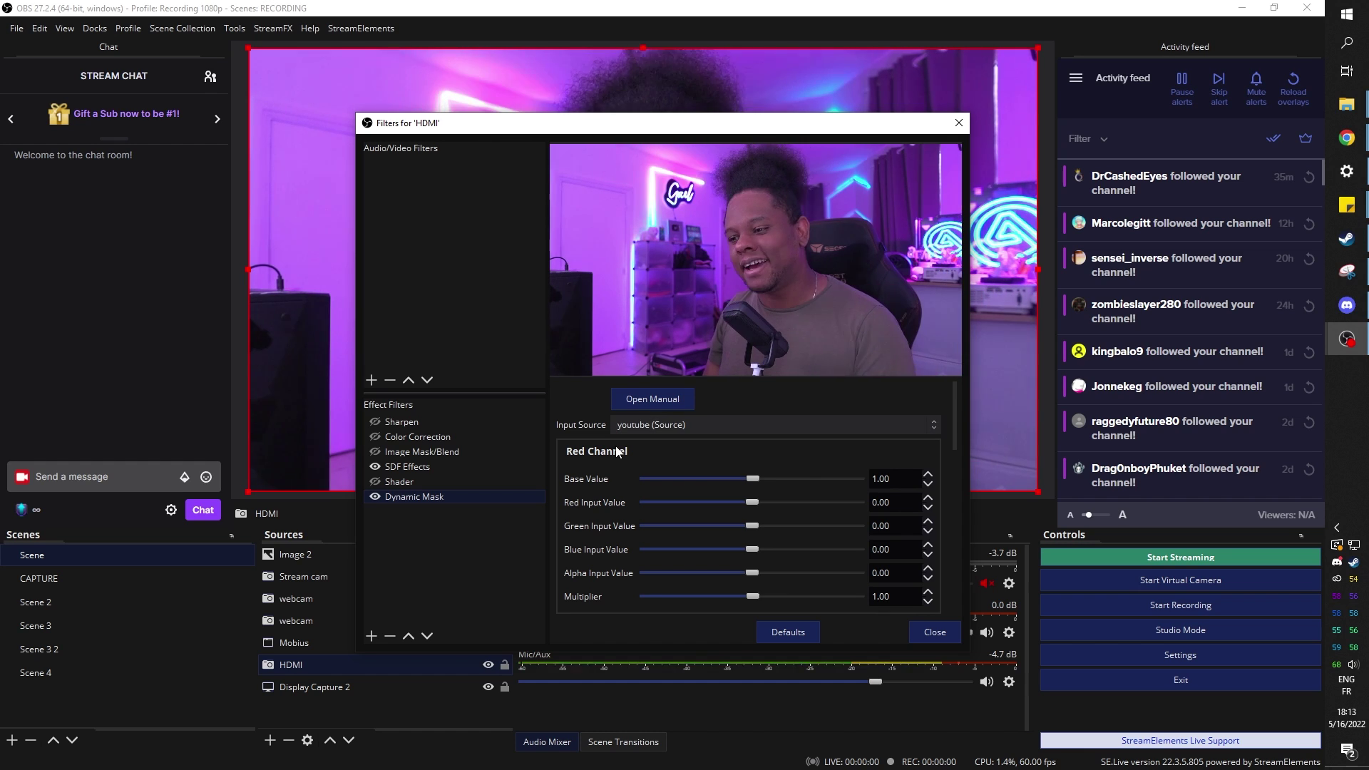
left_click(717, 425)
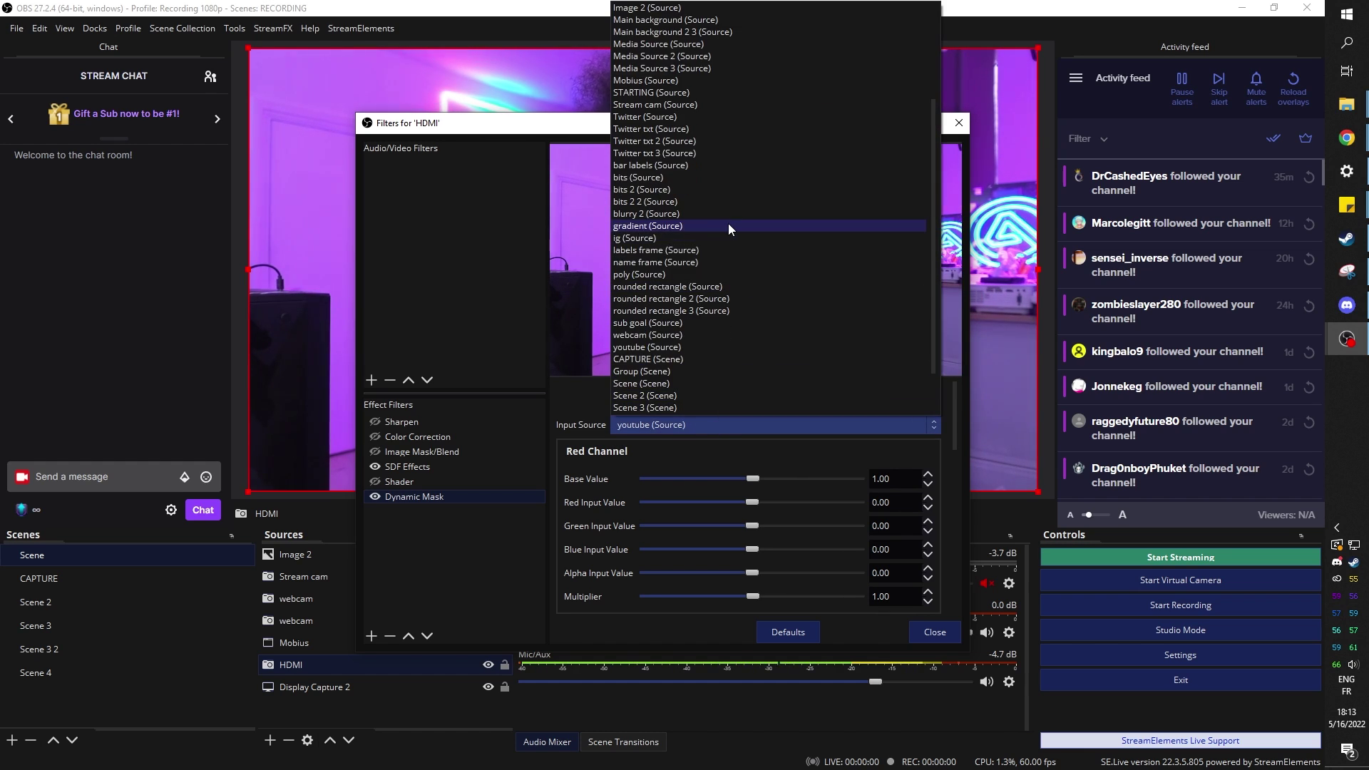
scroll(729, 224, "down", 1)
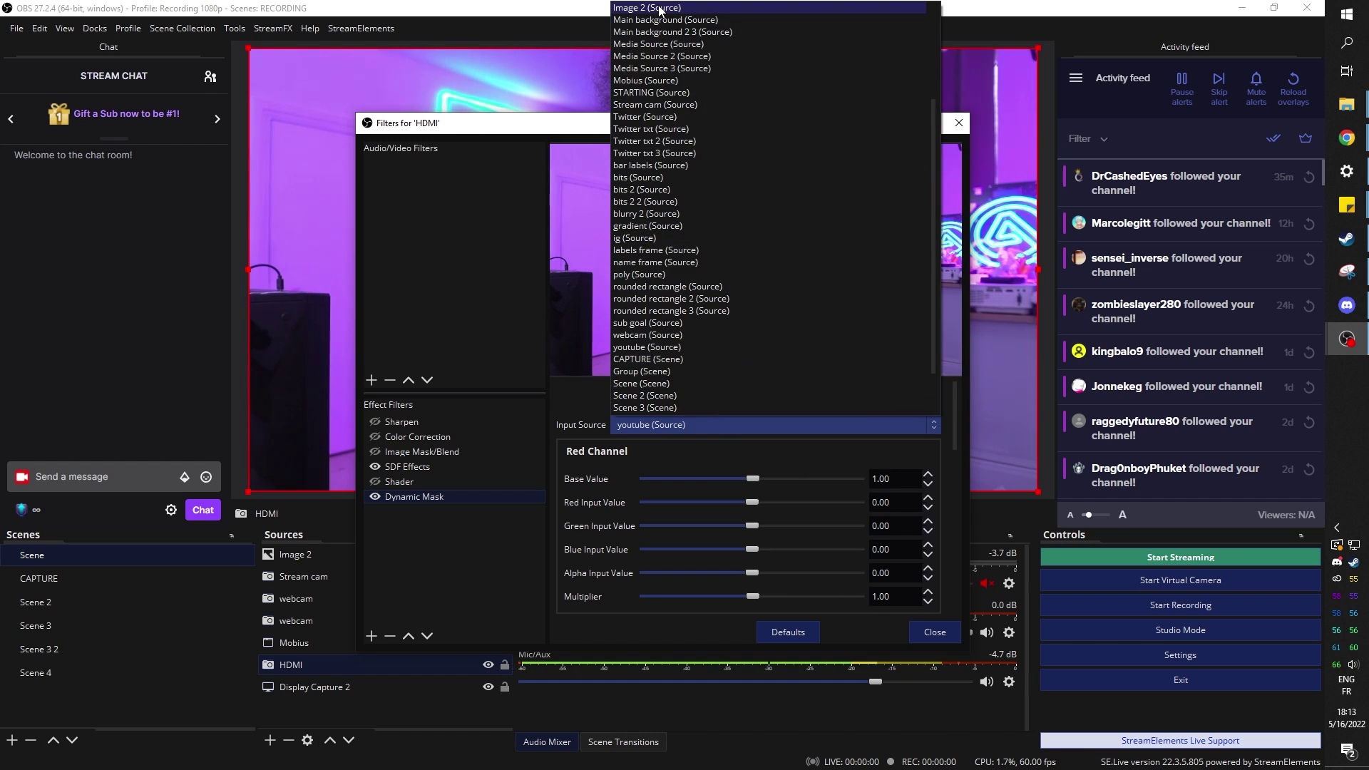
left_click(660, 10)
scroll(605, 505, "down", 10)
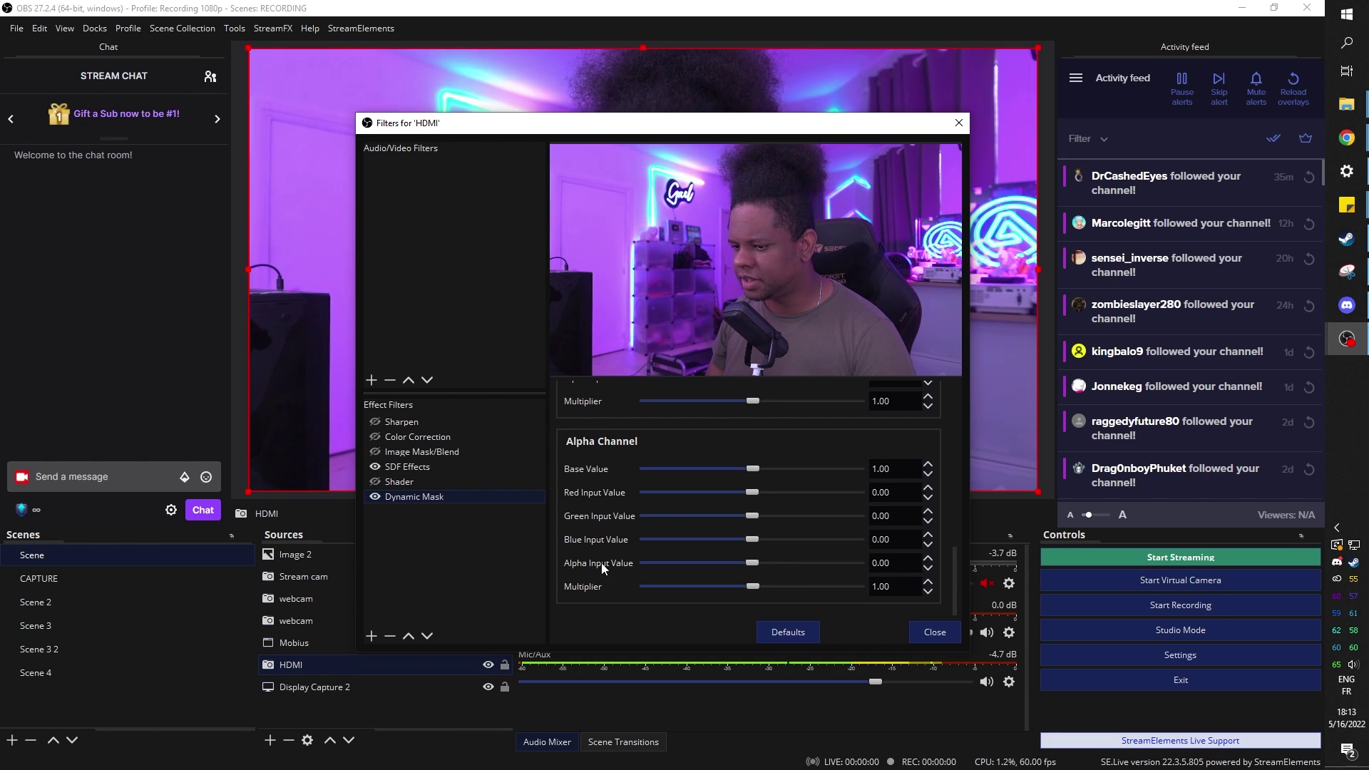
Step: Set Alpha Channel Base 7.43, Input -15.54, Multiplier -5.41, then close the filters window
left_click(752, 586)
left_click(752, 587)
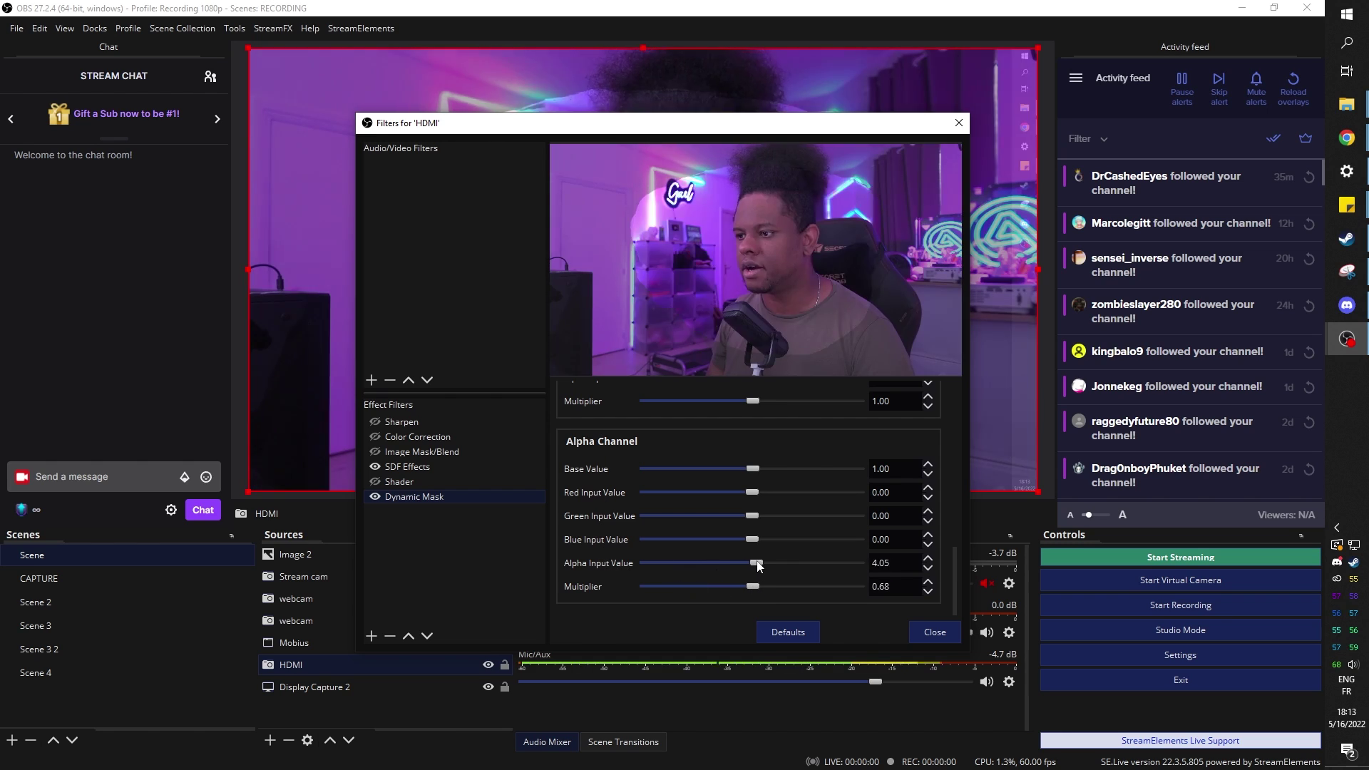
left_click_drag(752, 563, 754, 564)
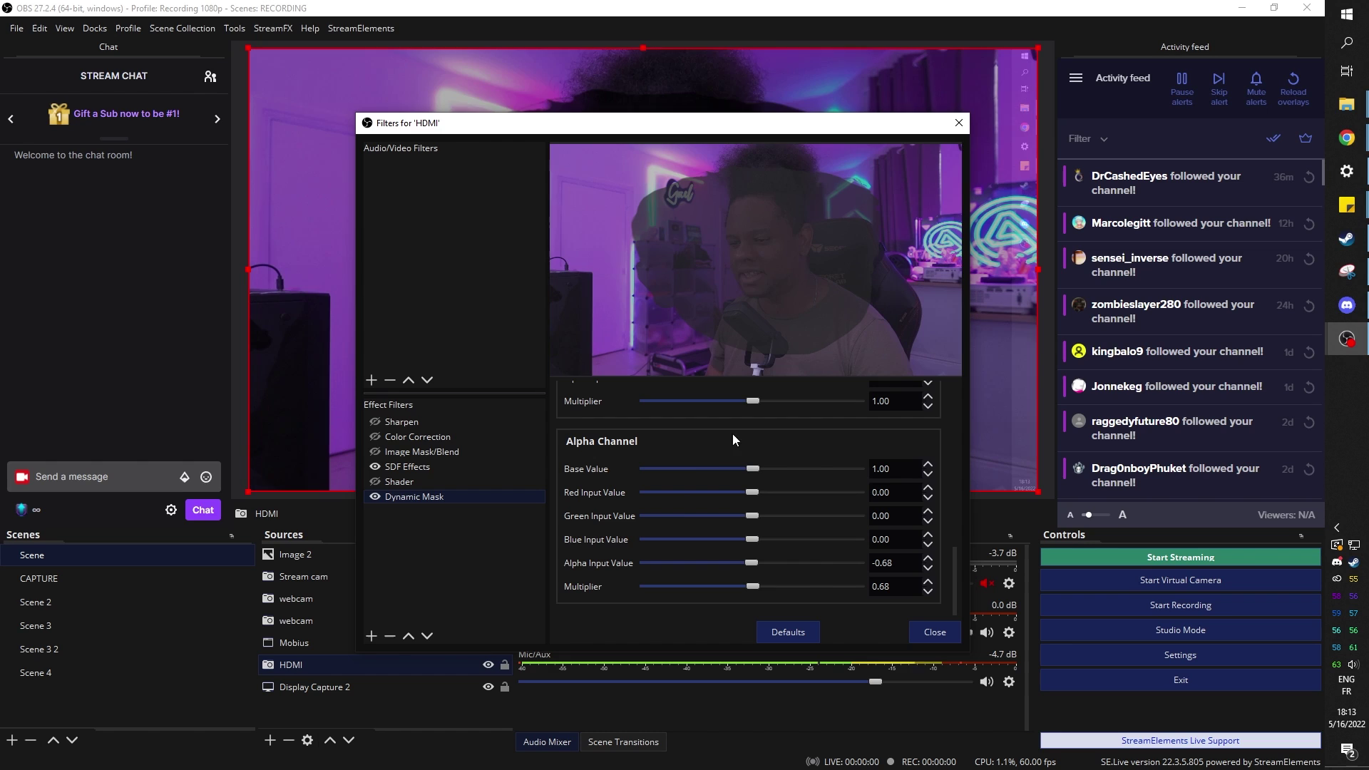
left_click_drag(756, 468, 760, 468)
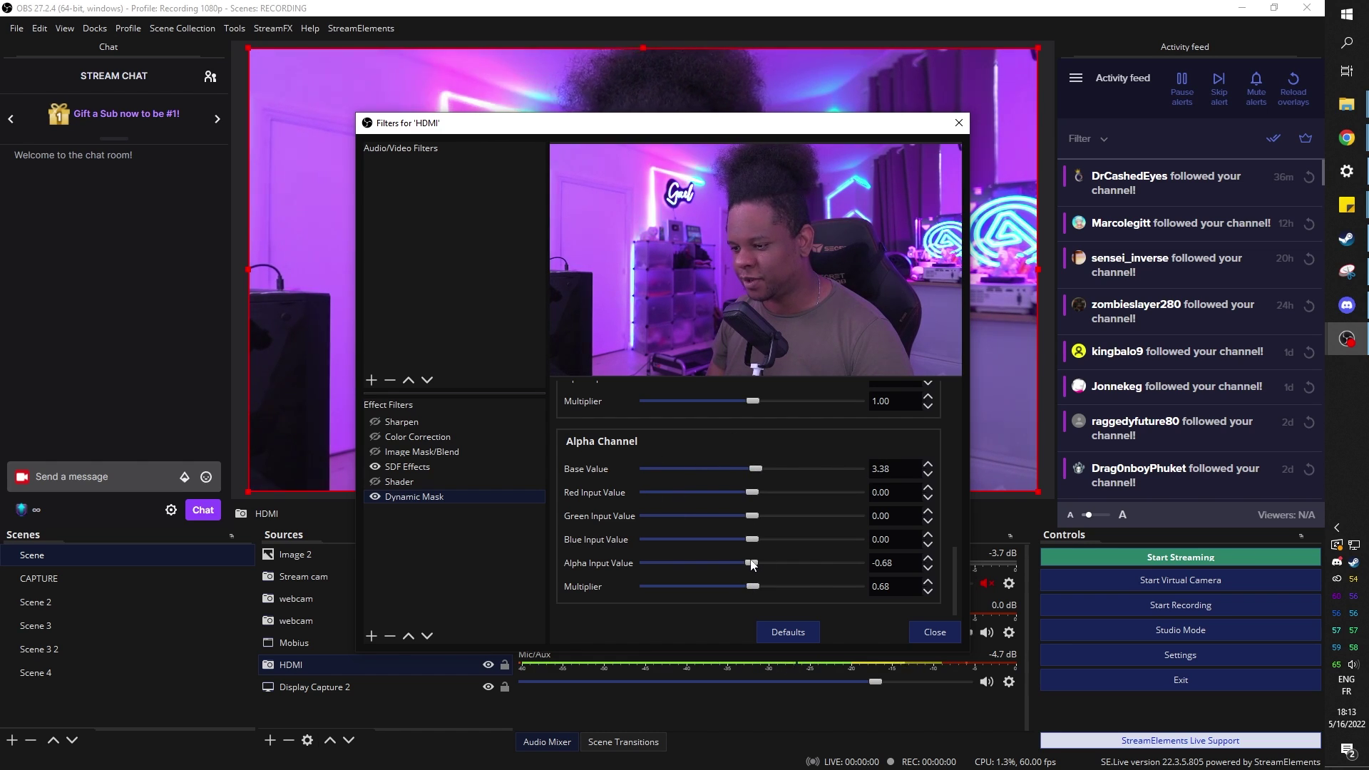
mouse_move(757, 563)
left_mouse_down()
mouse_move(814, 562)
mouse_move(751, 563)
left_mouse_up()
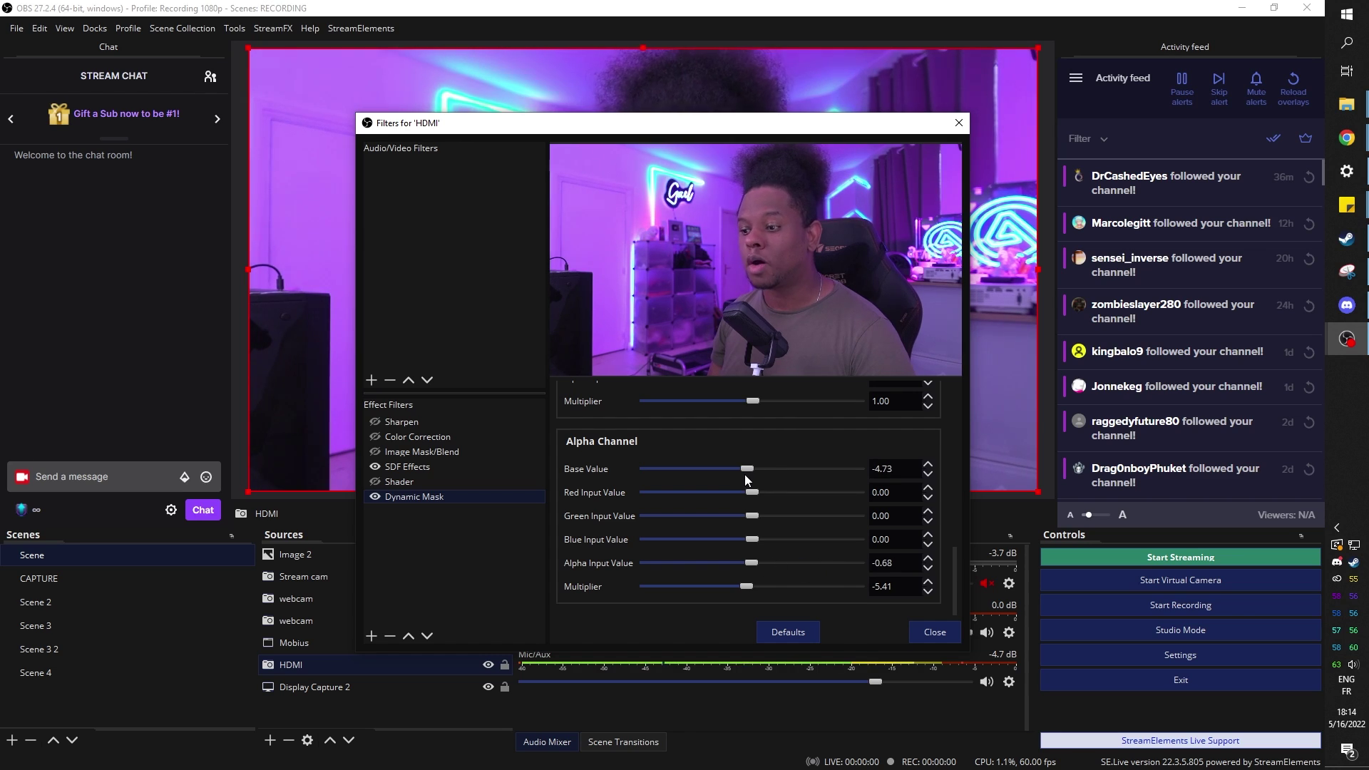
left_click_drag(756, 468, 757, 473)
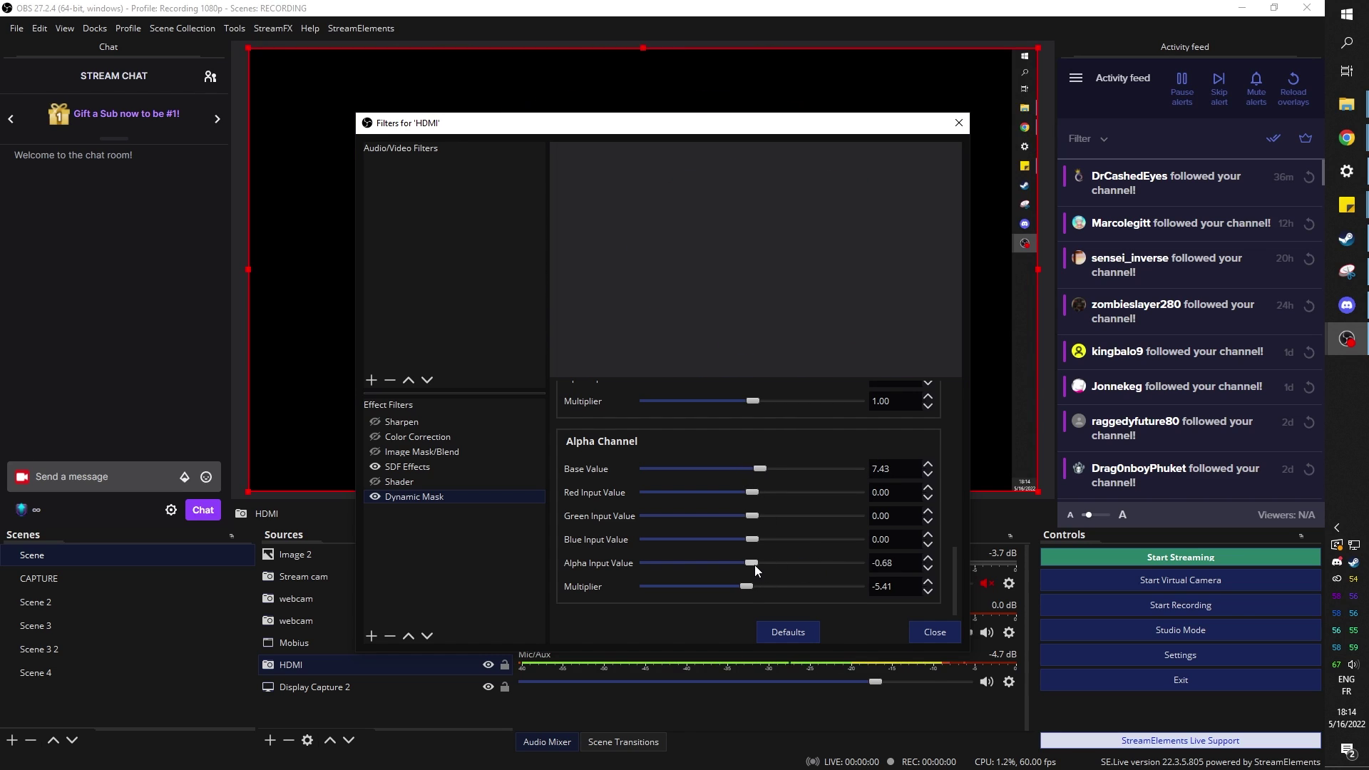
left_click_drag(745, 563, 741, 563)
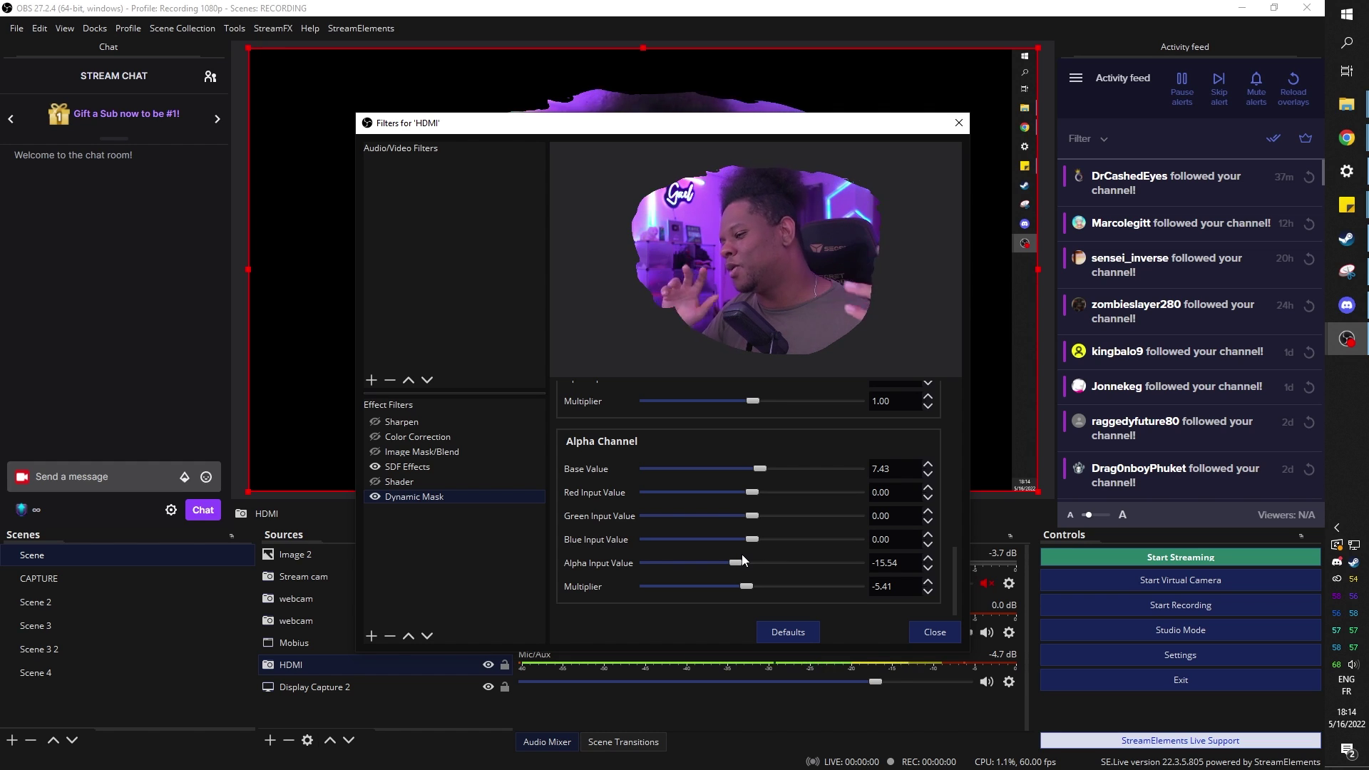
left_click(954, 633)
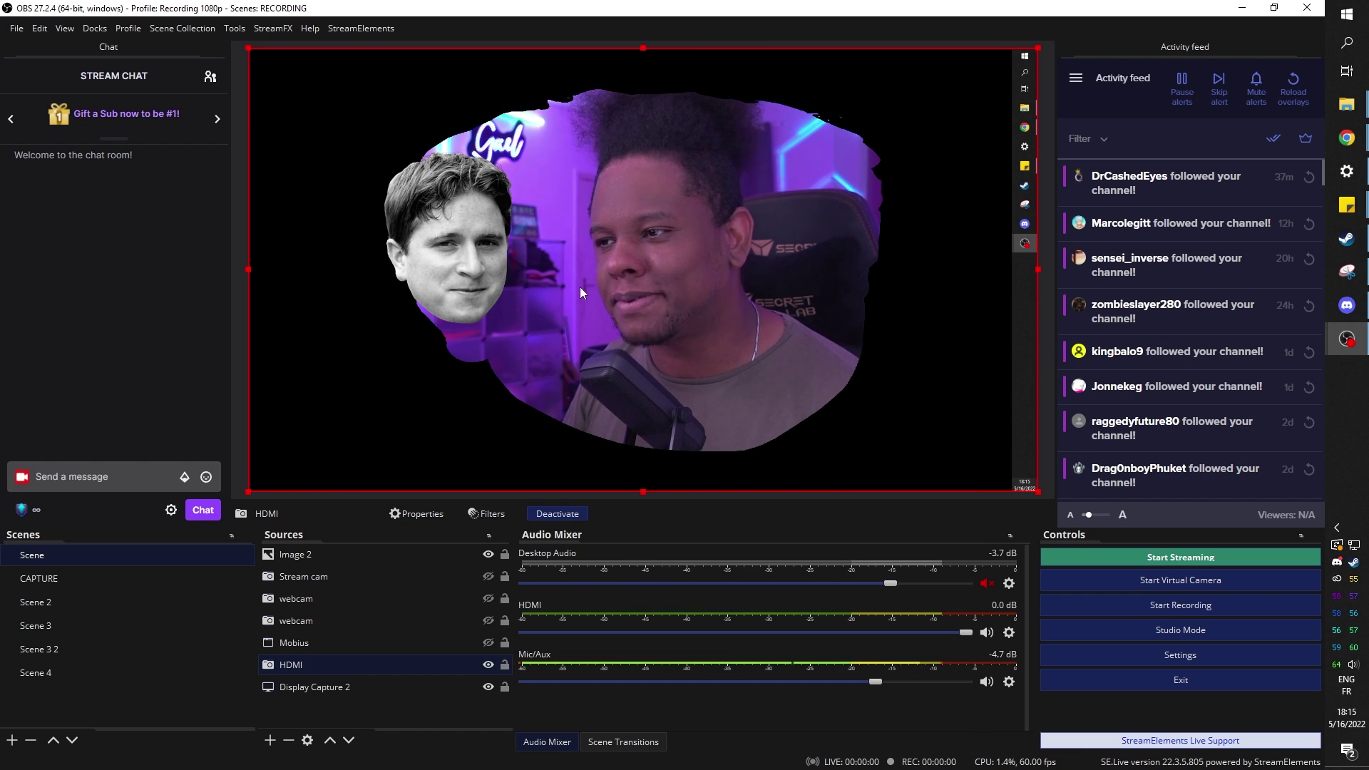